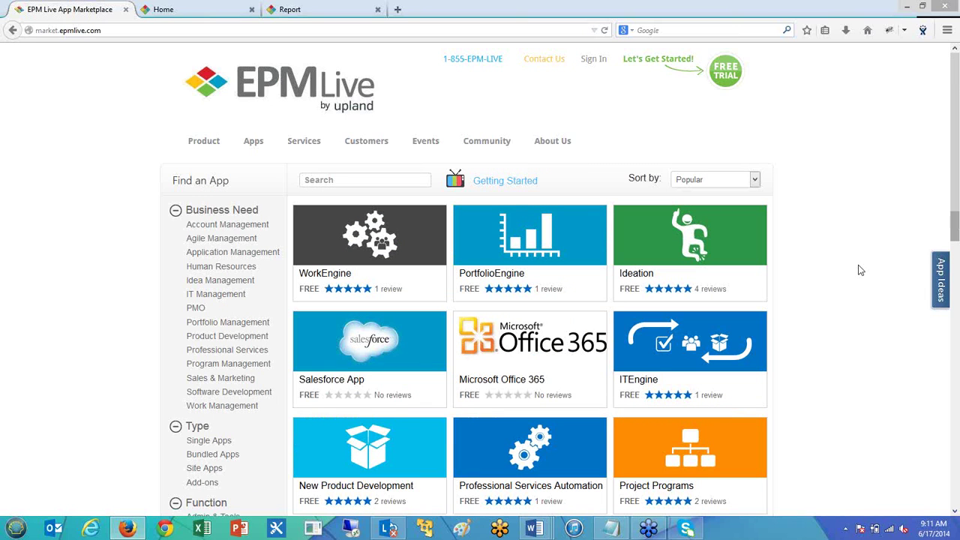
Step: Look through the app catalogue on the EPM Live App Marketplace page
scroll(850, 277, "down", 3)
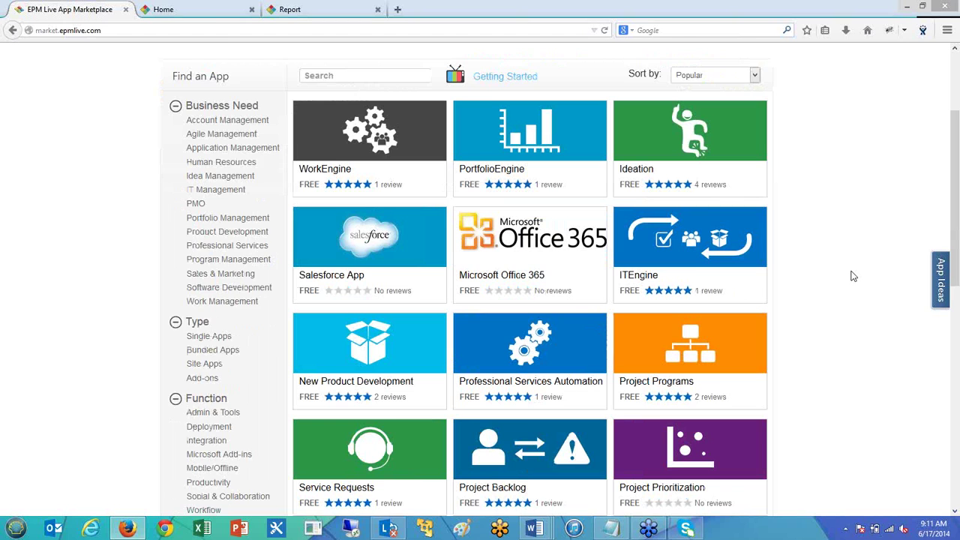
scroll(851, 277, "down", 1)
scroll(841, 326, "down", 6)
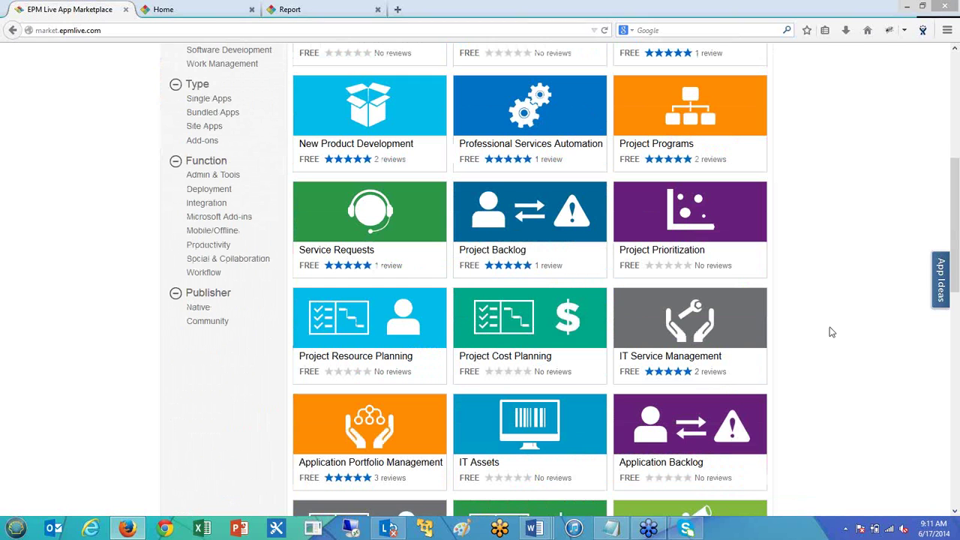
scroll(830, 334, "up", 10)
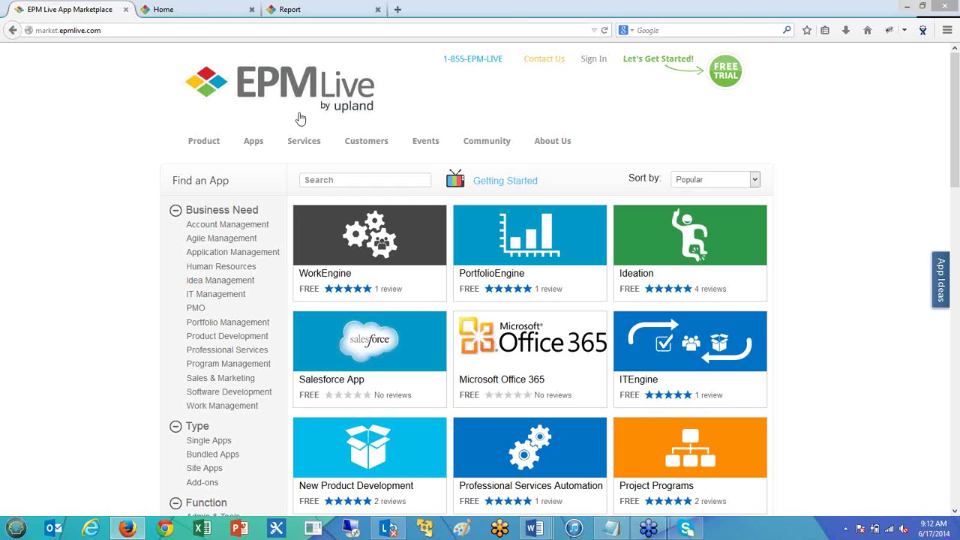
Step: Switch to the Enterprise Project Management home page and review its activity feed, comment field, My Work summary and shared documents
left_click(199, 9)
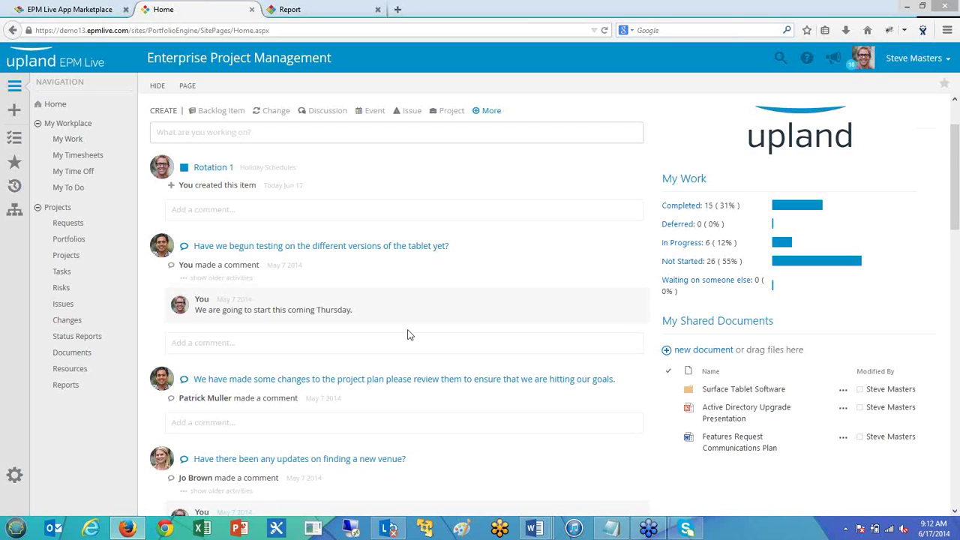
scroll(407, 335, "down", 5)
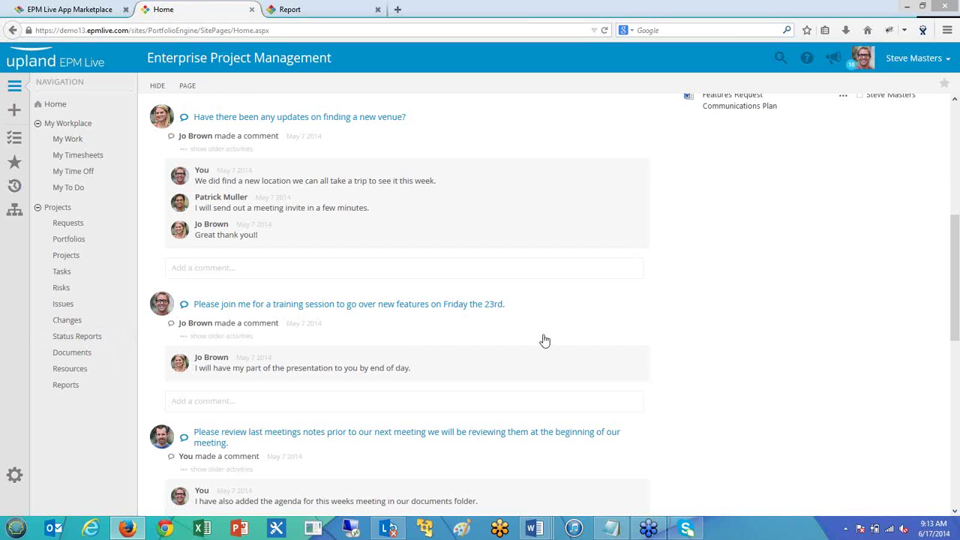
left_click(251, 270)
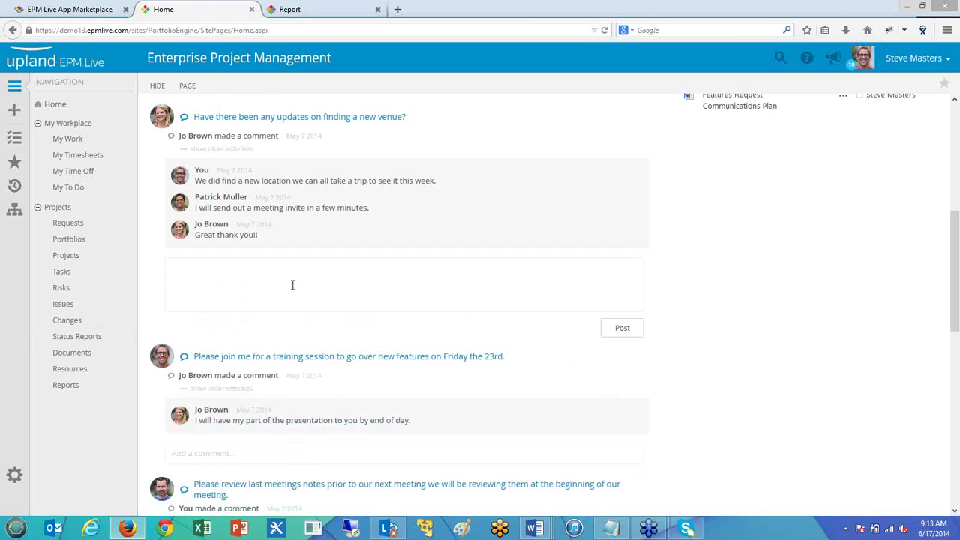
left_click(714, 264)
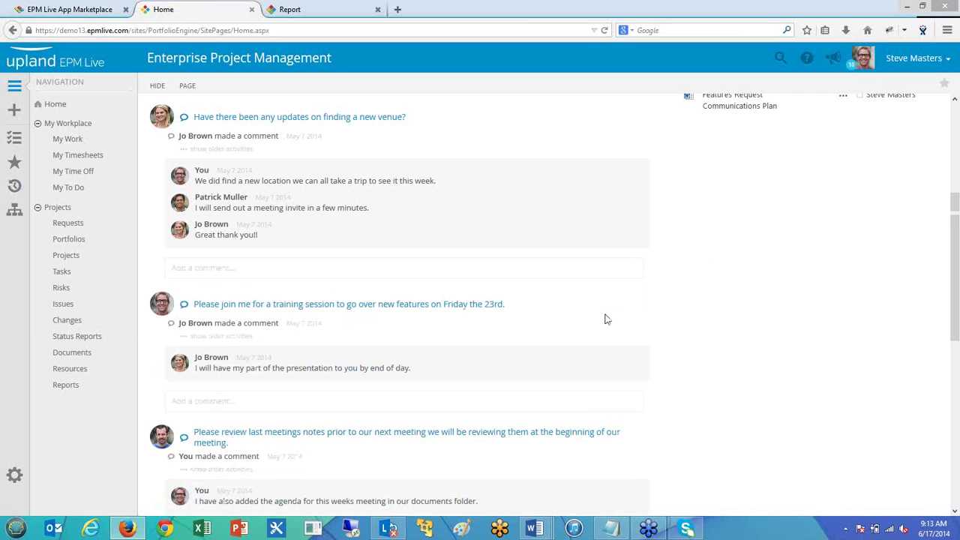
scroll(606, 319, "up", 5)
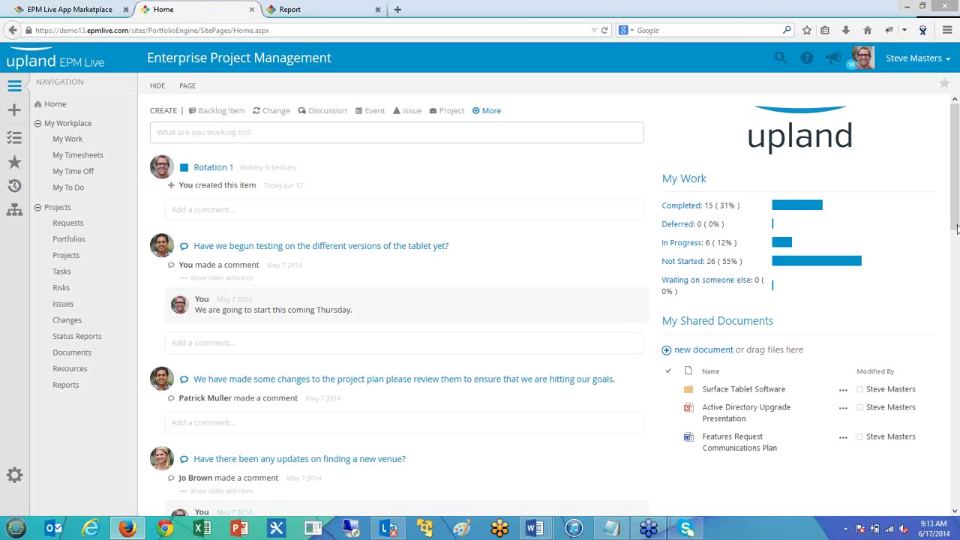
left_click_drag(957, 214, 950, 239)
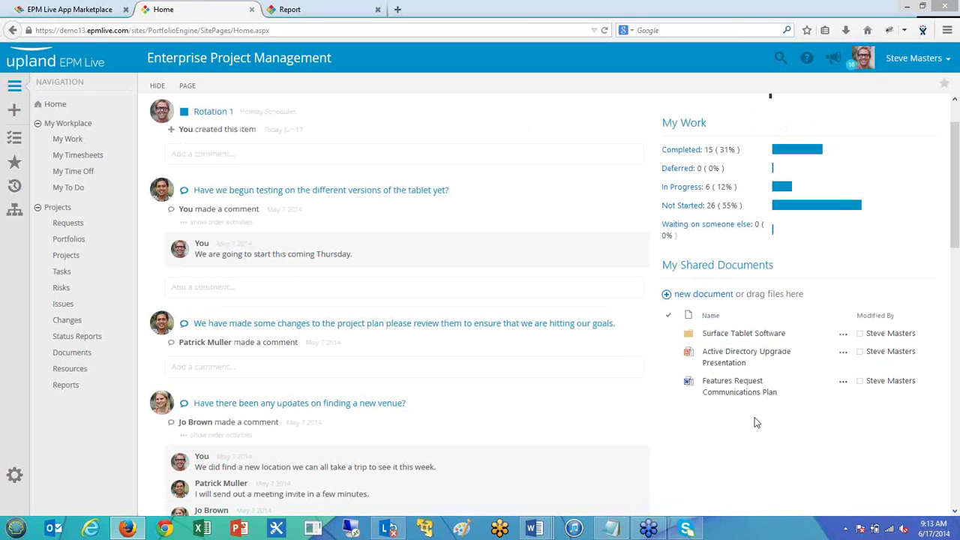
left_click_drag(957, 229, 955, 209)
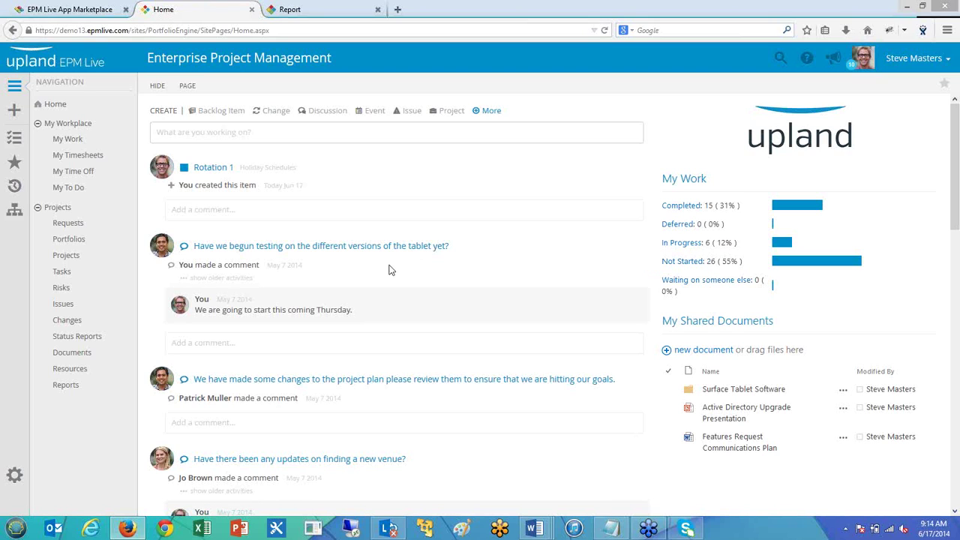
Step: Open the project list and view the issues associated with the Xbox DVD project, closing the issue list when done
left_click(77, 259)
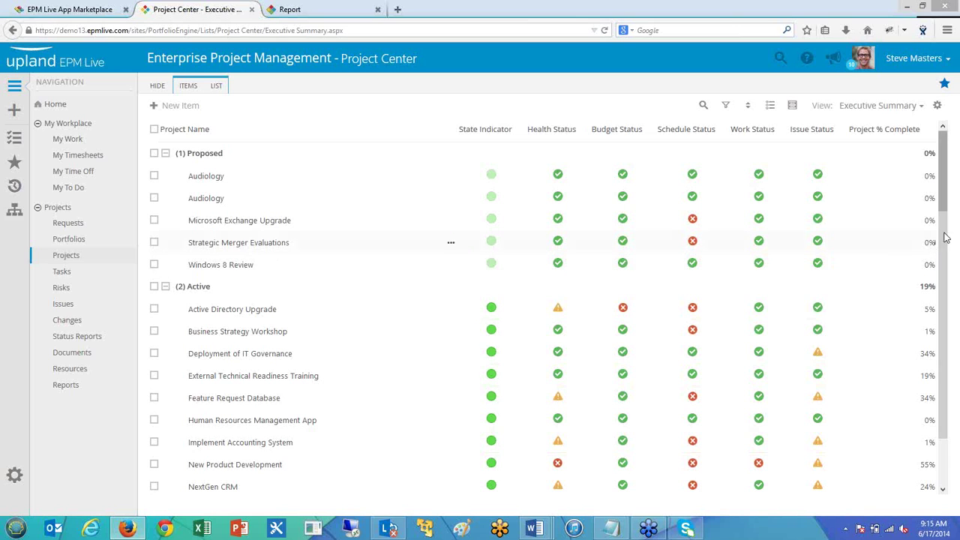
left_click_drag(946, 238, 946, 306)
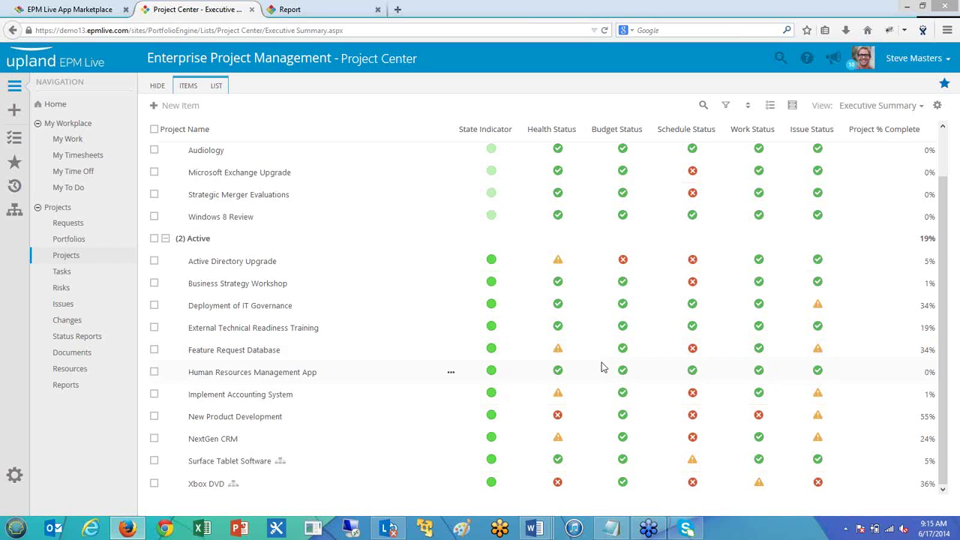
left_click(349, 487)
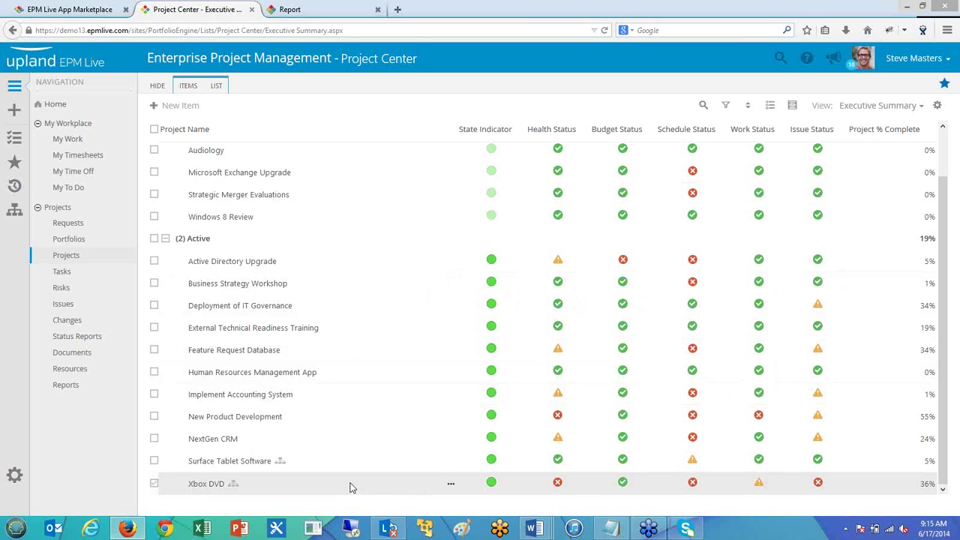
left_click(188, 87)
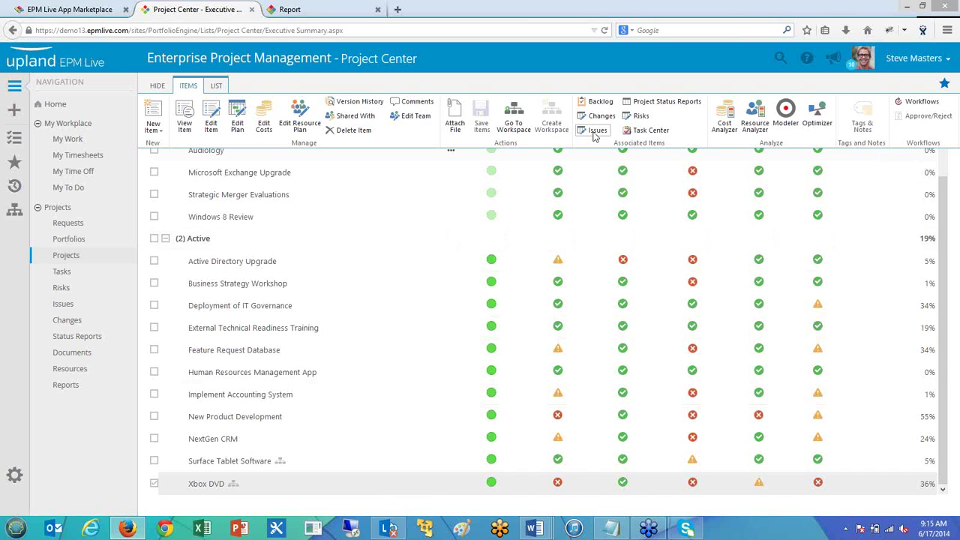
left_click(597, 132)
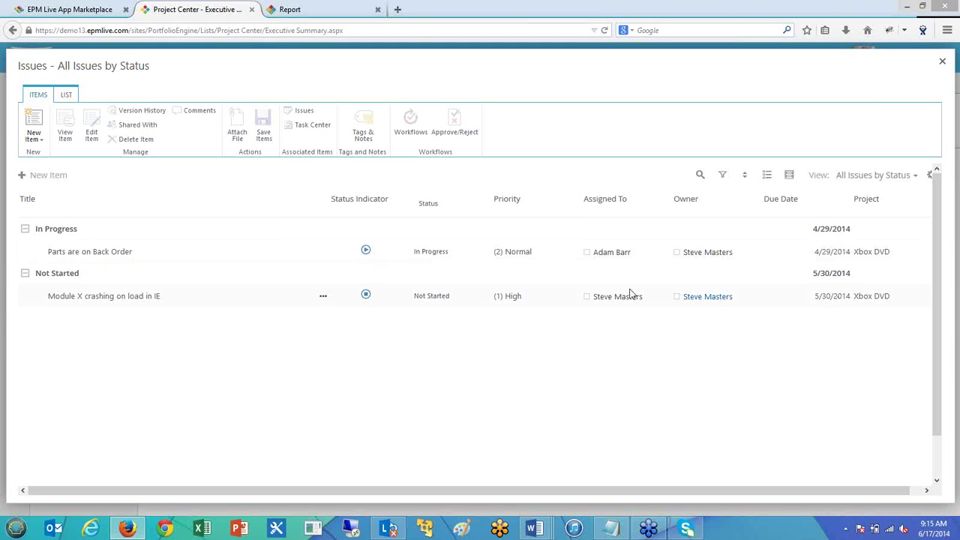
left_click(942, 61)
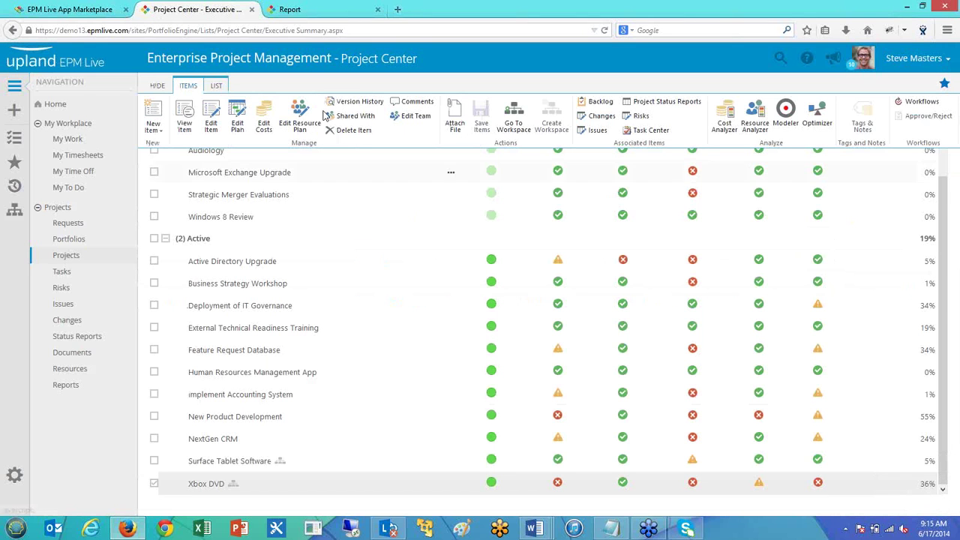
Step: Change the project list's current view to Project Dashboard and collapse the ribbon
left_click(216, 87)
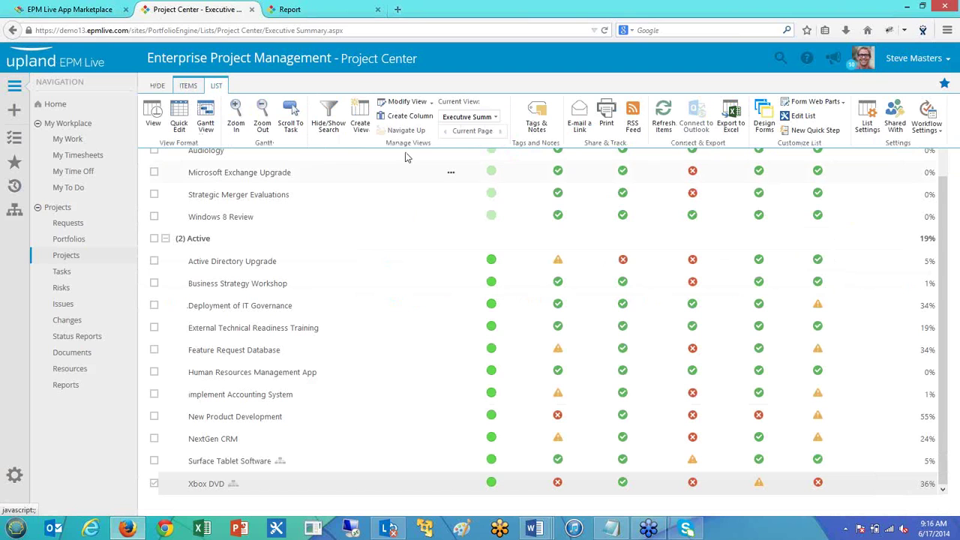
left_click(496, 118)
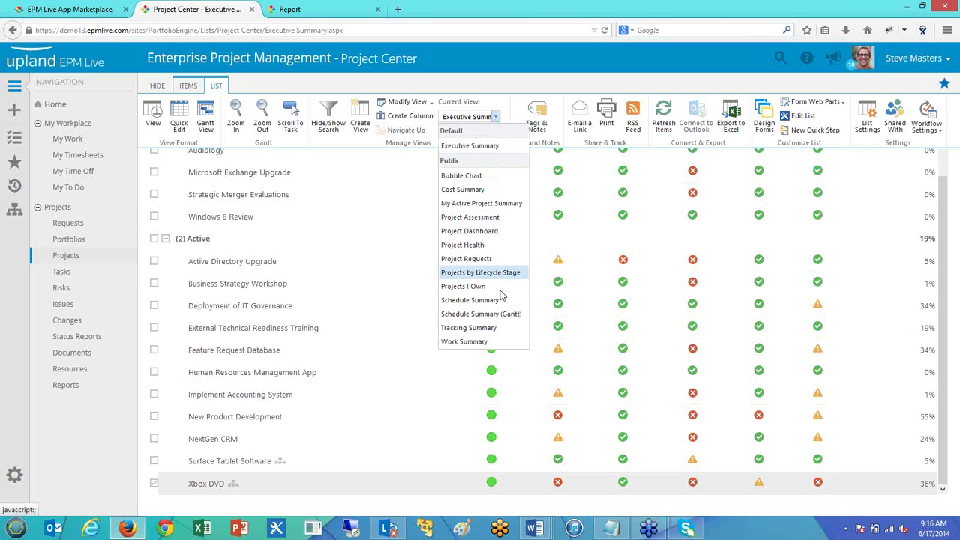
key("Return")
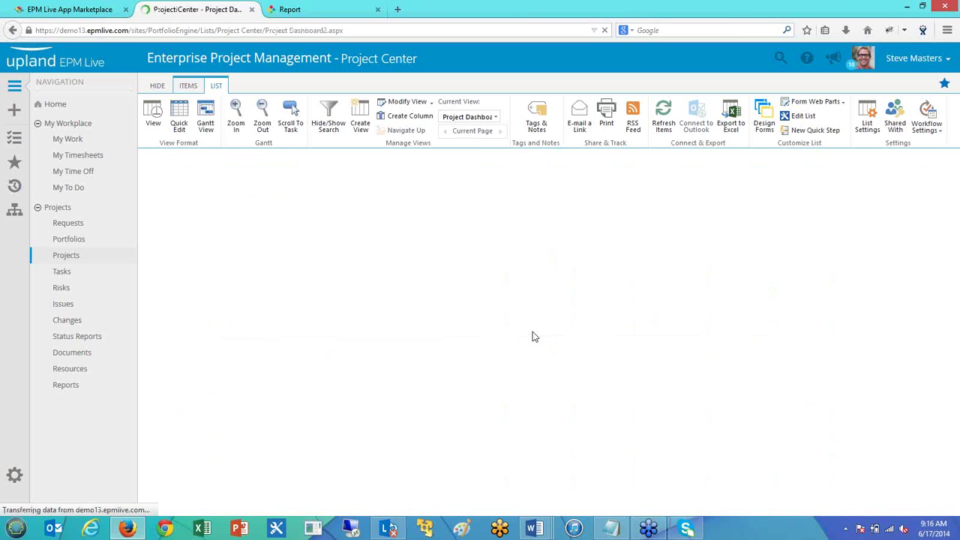
left_click(160, 87)
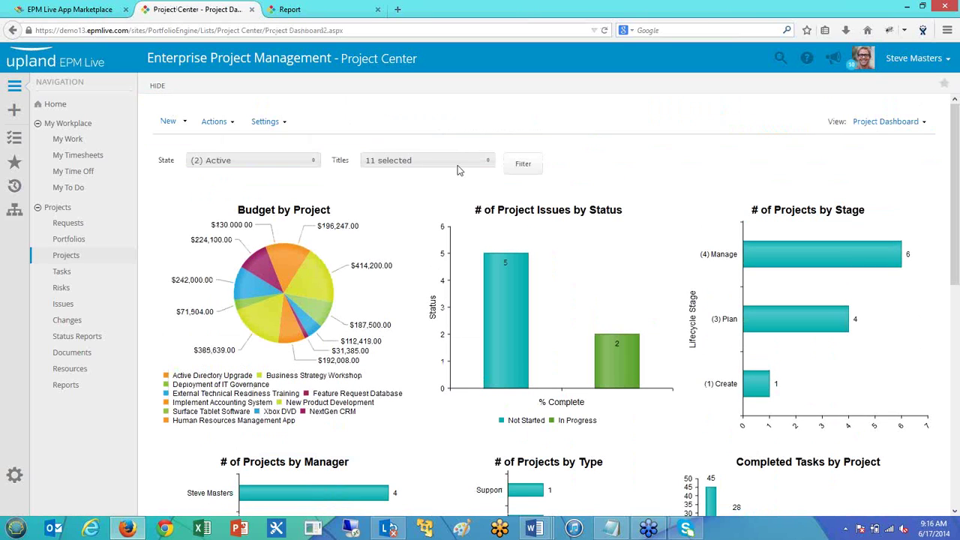
Step: Filter the project dashboard to the Xbox DVD title only, keeping the state set to (2) Active
left_click(424, 160)
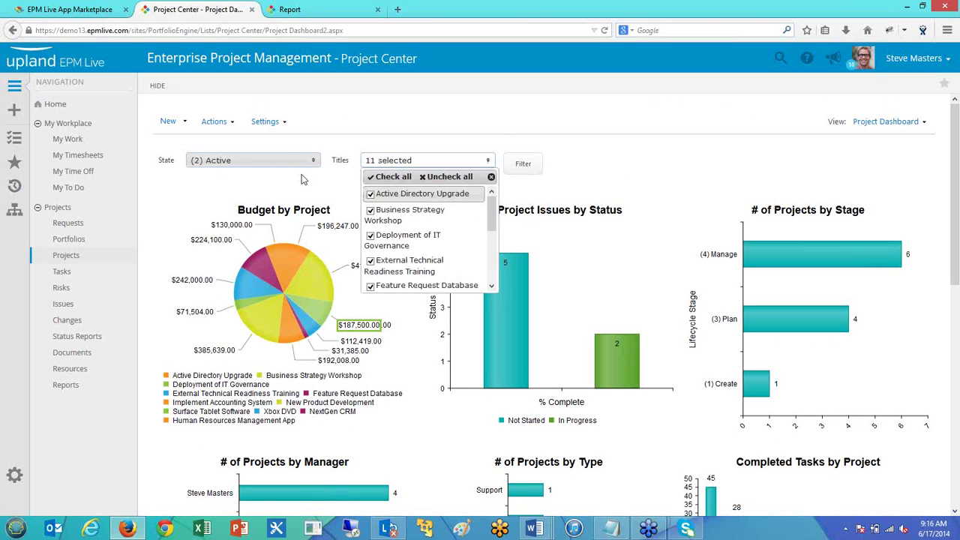
left_click(302, 179)
left_click(285, 161)
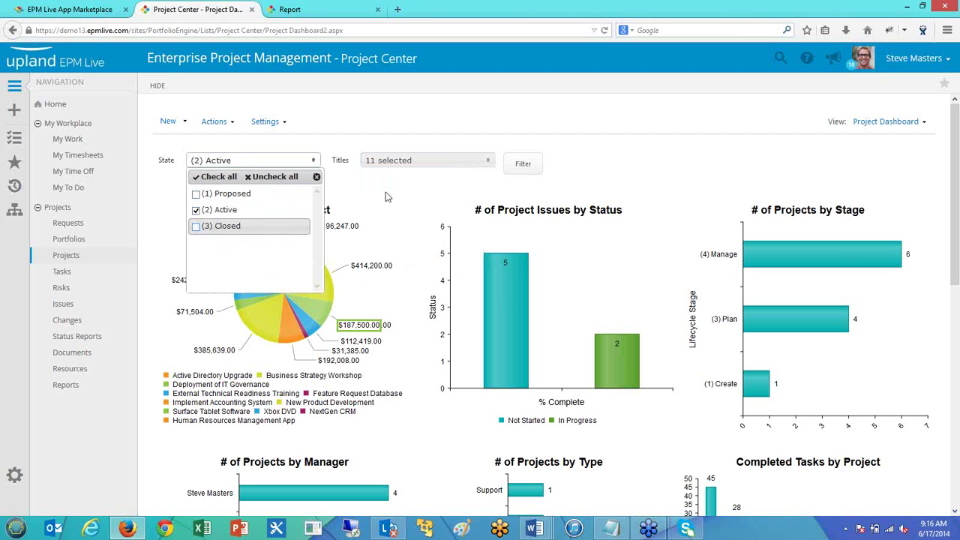
left_click(446, 163)
left_click(439, 162)
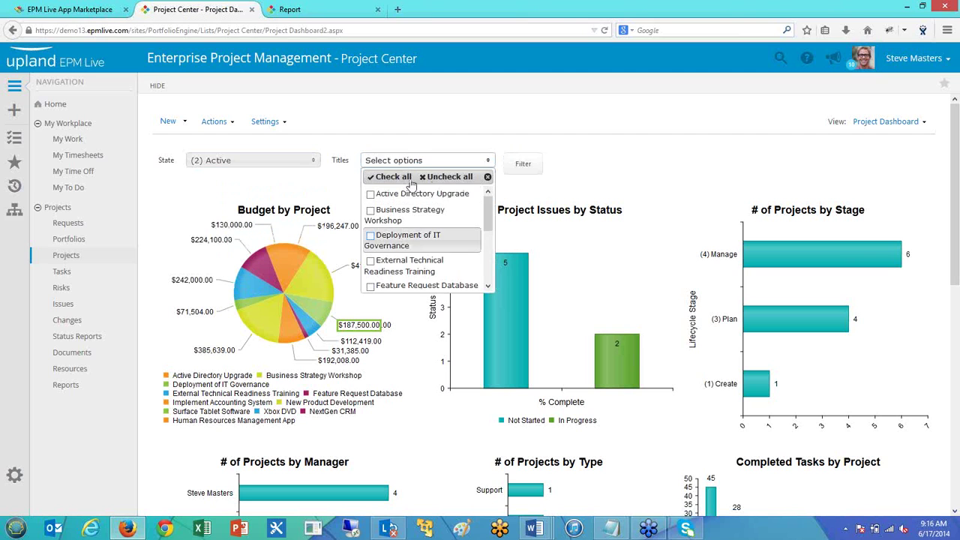
scroll(478, 287, "down", 3)
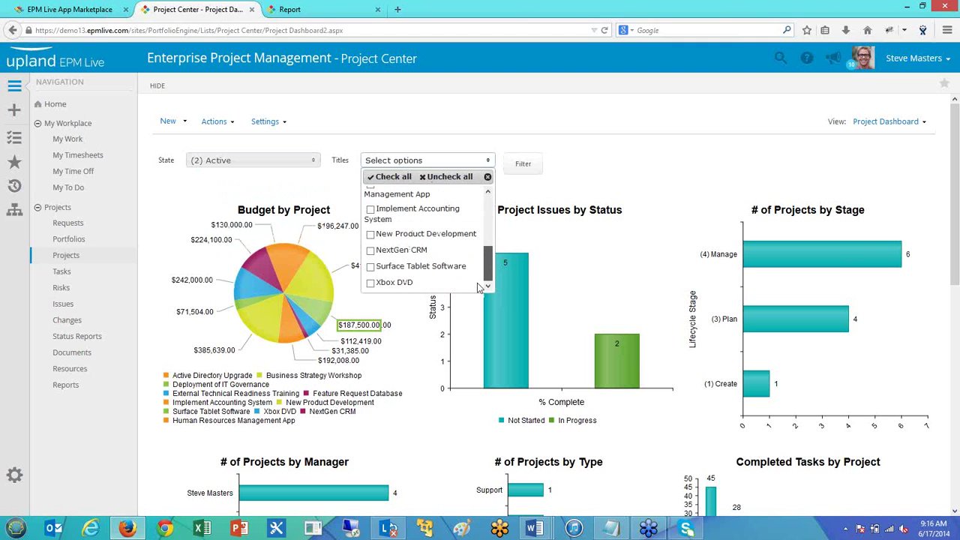
left_click(394, 283)
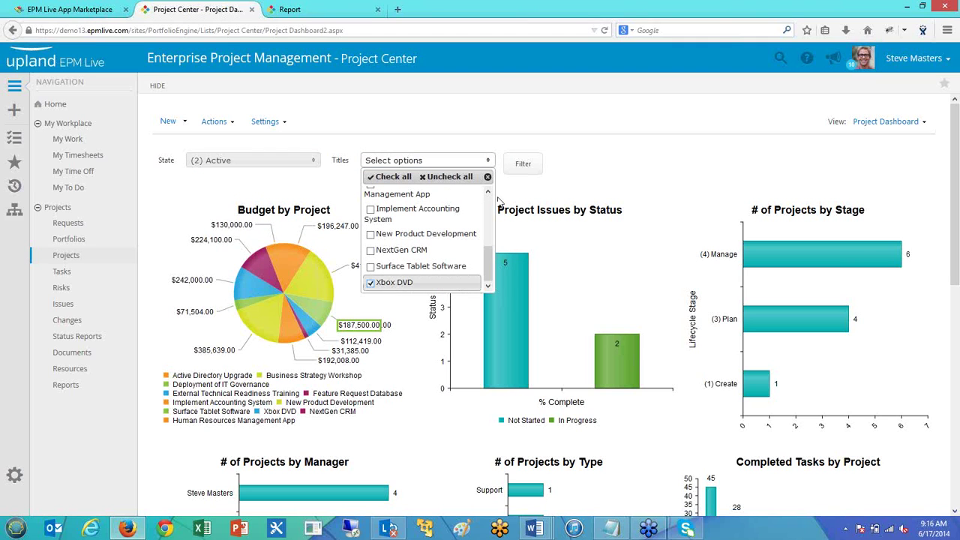
left_click(530, 164)
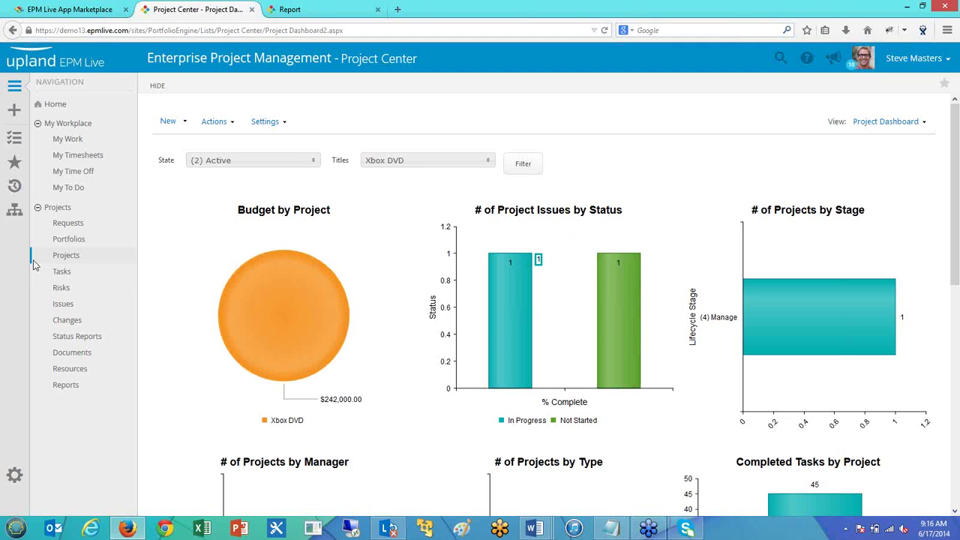
Step: Return to the project list's Executive Summary view and review the status indicators of the active projects
left_click(66, 256)
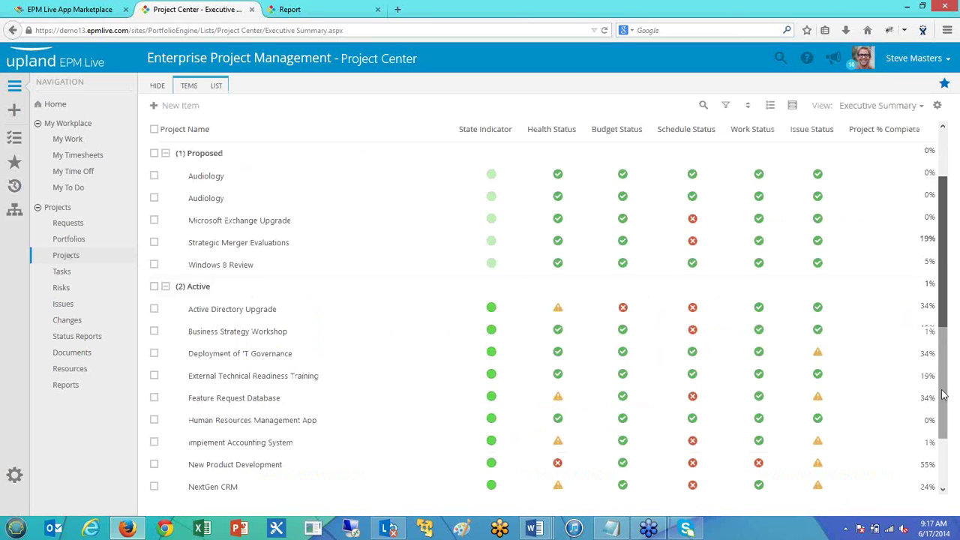
left_click_drag(944, 318, 944, 409)
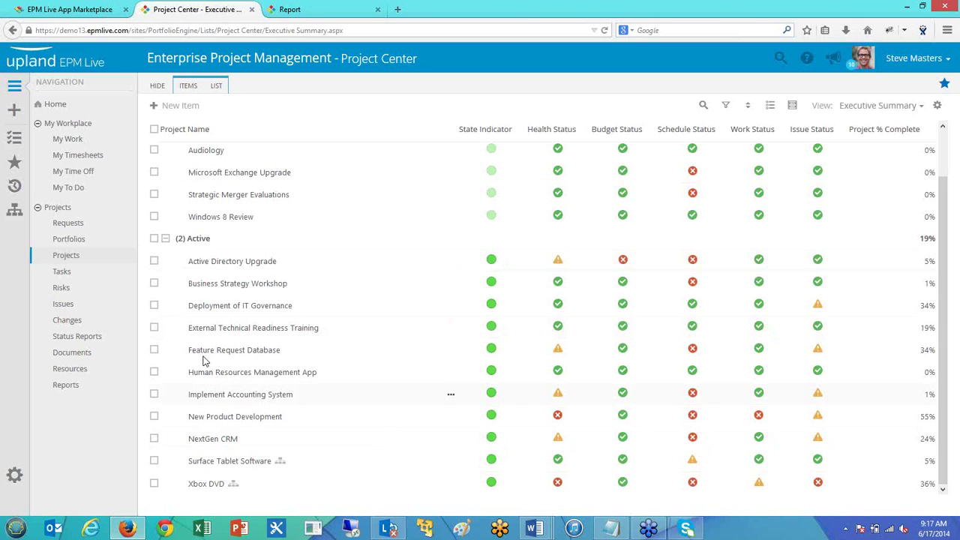
Step: Open the task list, expand Business Strategy Workshop and Dinosaur Chomp, examine their Gantt timeline, and check which task views are available
left_click(97, 276)
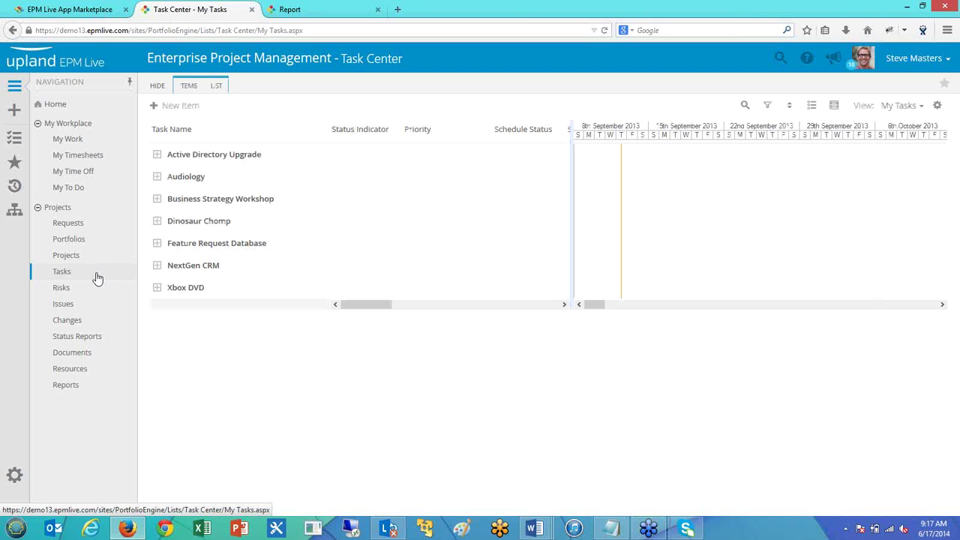
left_click_drag(594, 304, 721, 307)
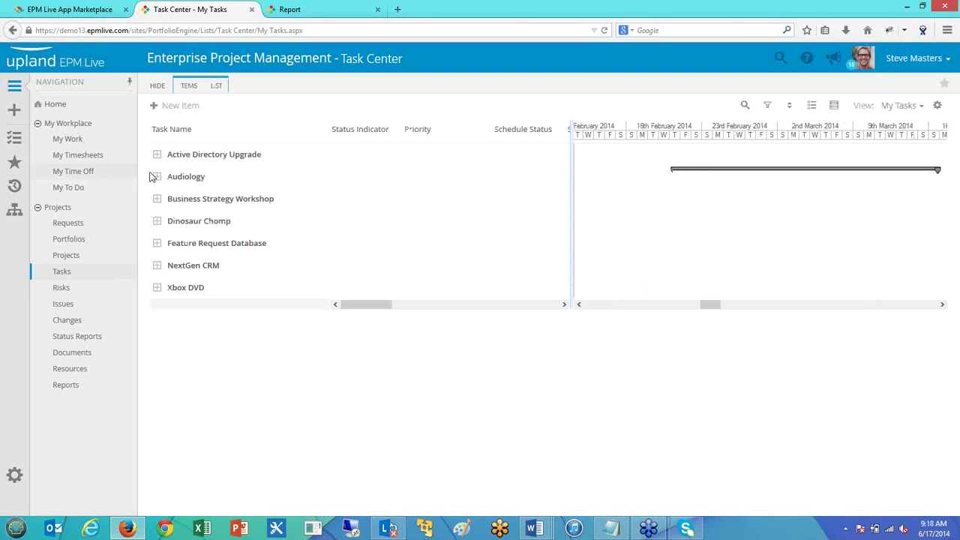
left_click(157, 200)
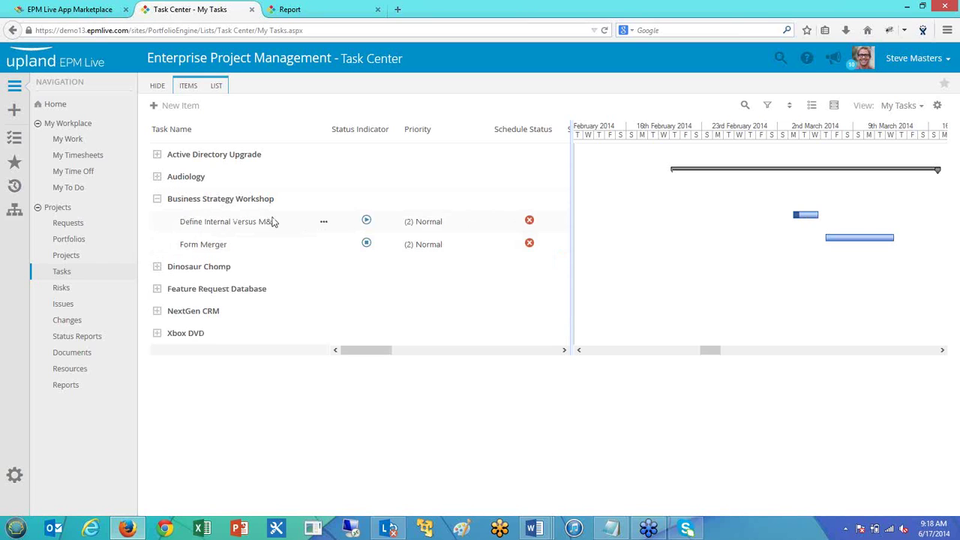
left_click(157, 269)
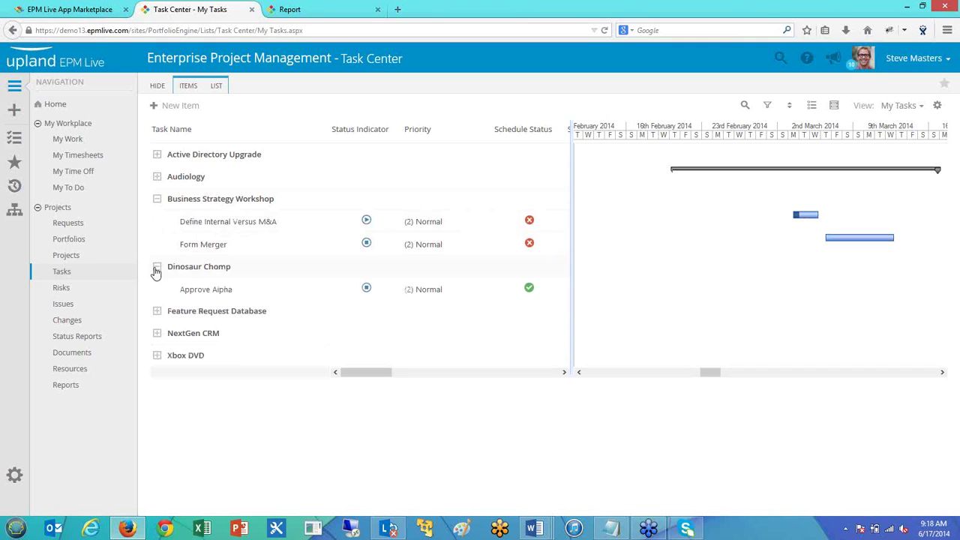
left_click_drag(380, 373, 562, 380)
left_click(322, 372)
left_click(901, 106)
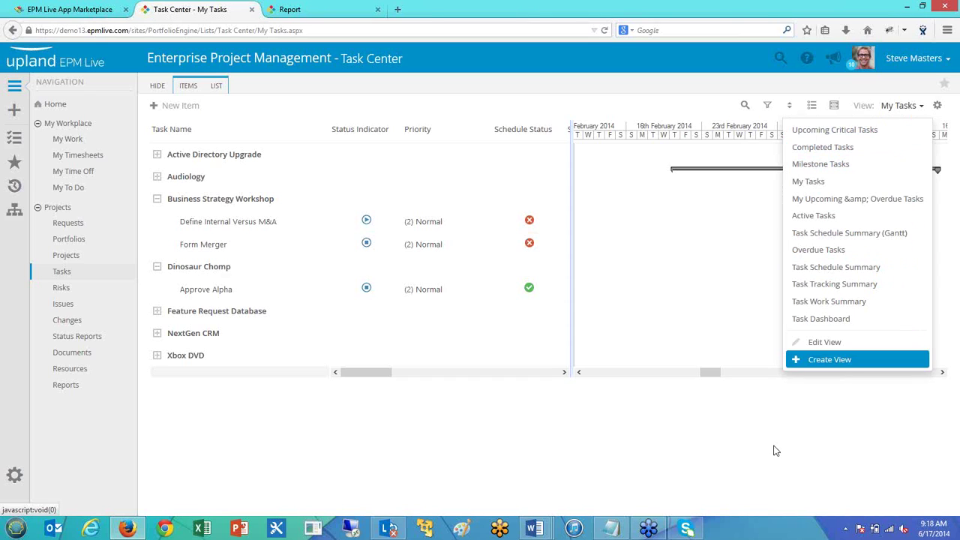
left_click(504, 389)
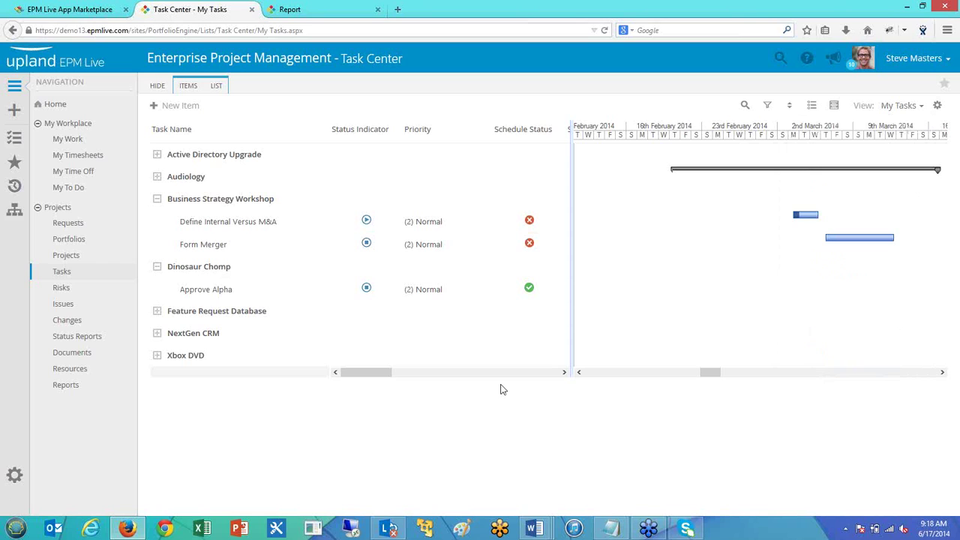
Step: Open the site's reporting page with the Business Intelligence Center
left_click(80, 391)
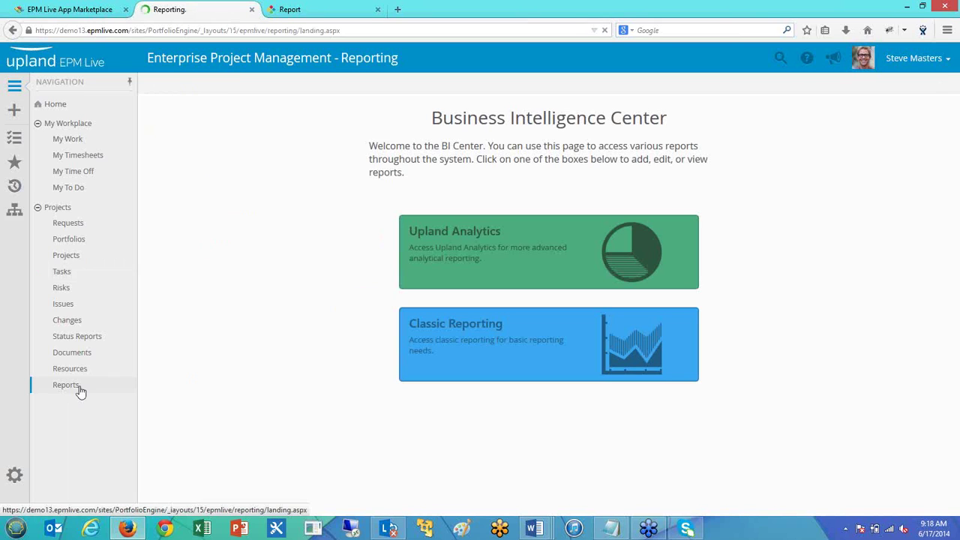
Step: Open Upland Analytics, list the reports in the Projects category, and open the Project Cost Details report
left_click(555, 268)
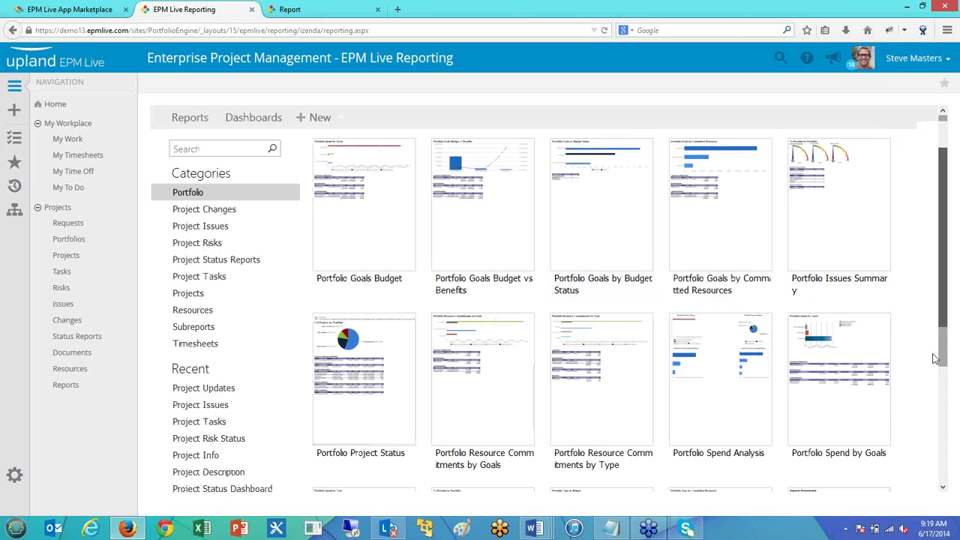
scroll(934, 358, "down", 2)
left_click(225, 181)
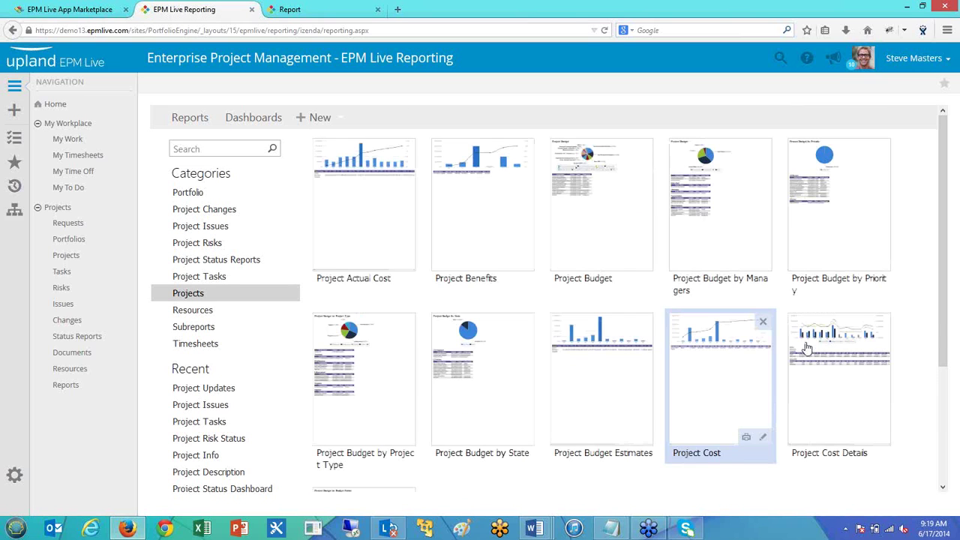
scroll(943, 346, "down", 2)
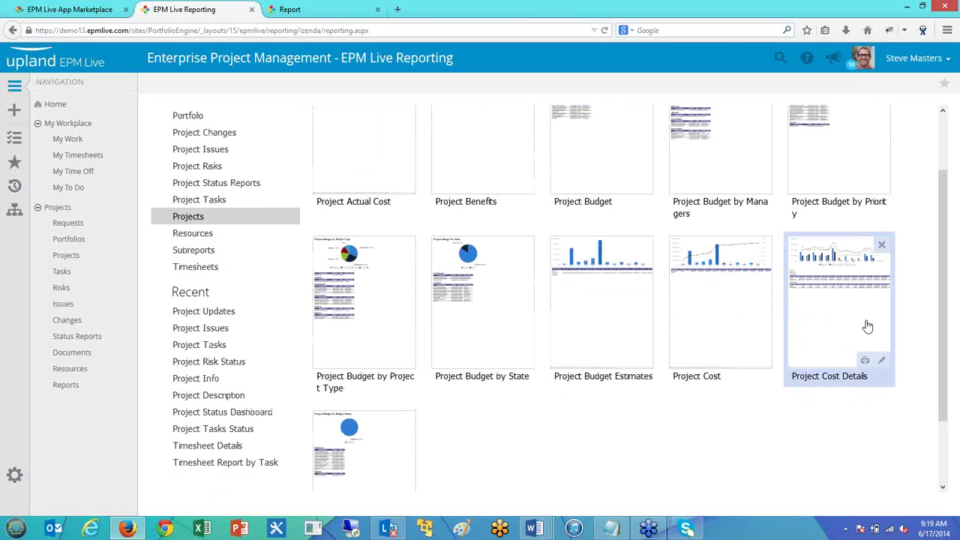
left_click(839, 291)
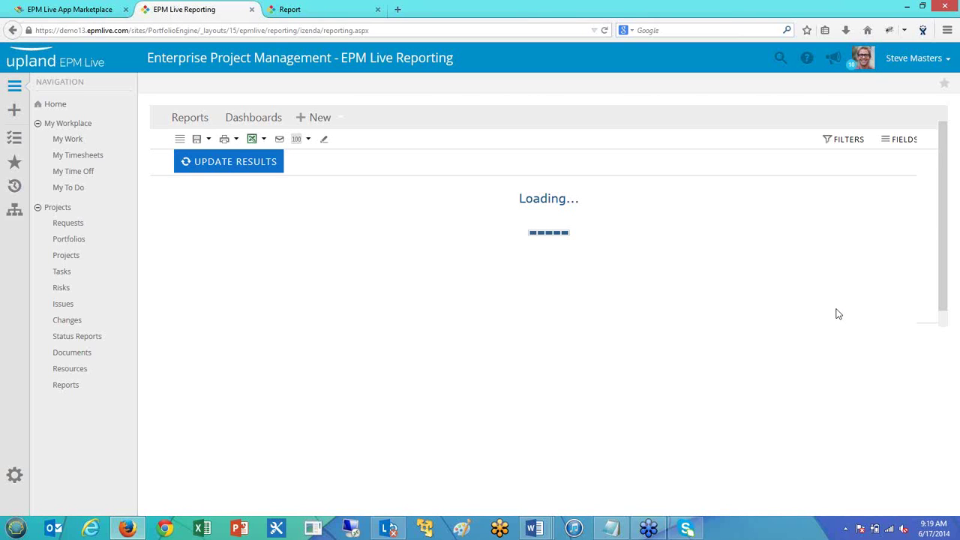
Step: Examine the Project Cost Details chart of actual costs and budget and the monthly cost tables below it
left_click_drag(943, 311, 933, 407)
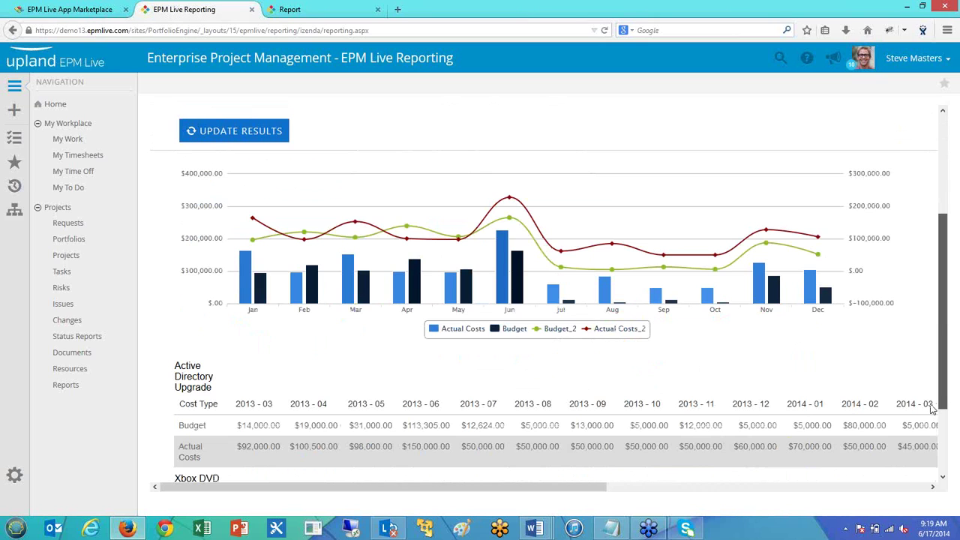
left_click_drag(933, 408, 932, 416)
left_click_drag(944, 340, 918, 150)
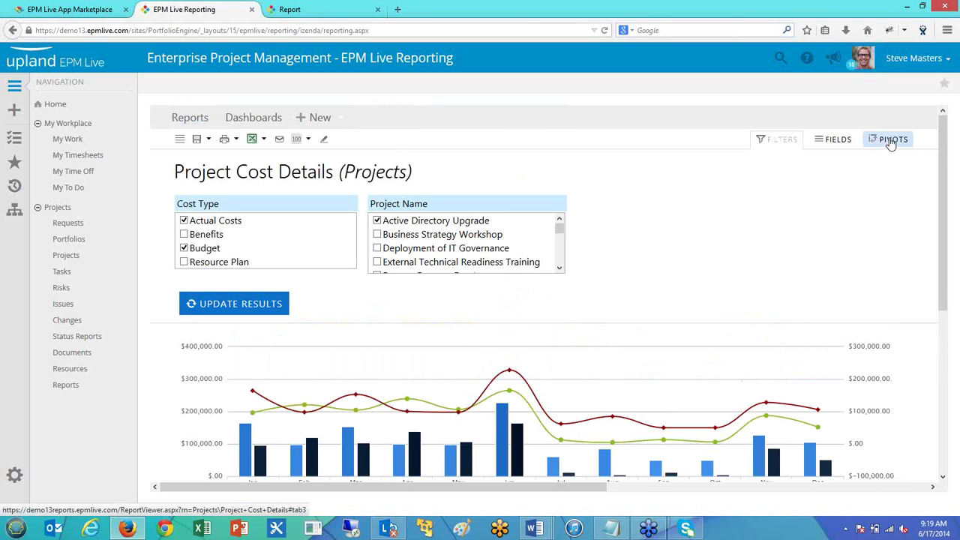
left_click_drag(942, 189, 899, 141)
Step: Review the report's pivot grouping functions and available fields, and return to its cost type and project name filters
left_click(899, 141)
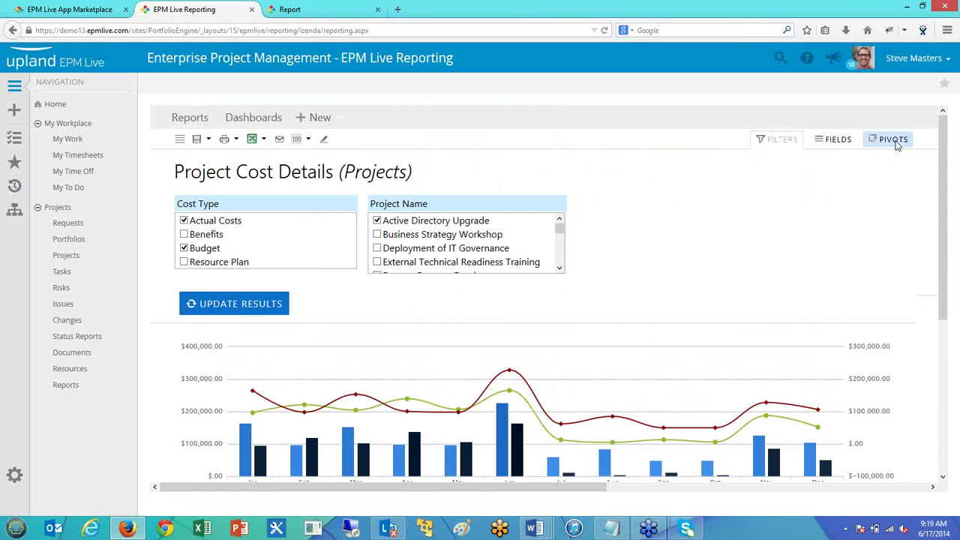
left_click(345, 260)
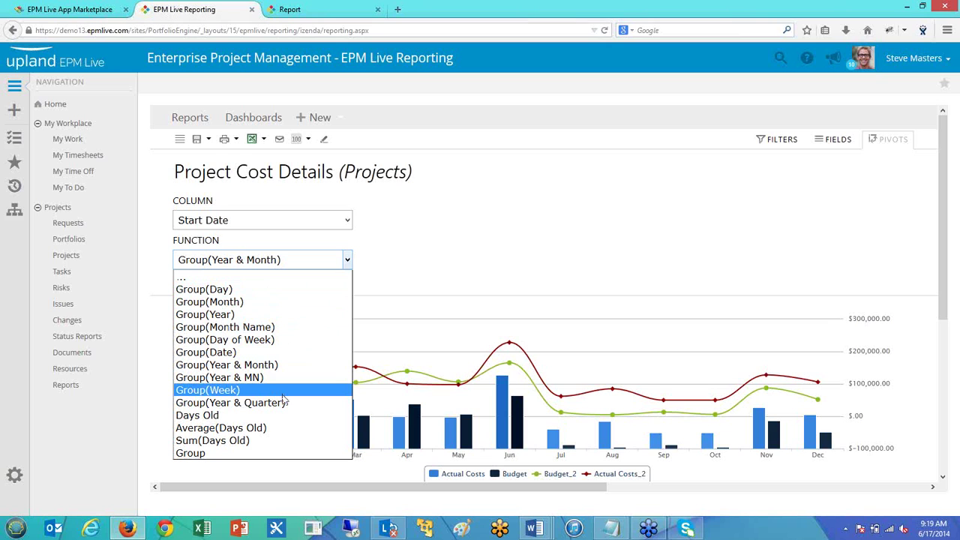
left_click(437, 229)
left_click(834, 139)
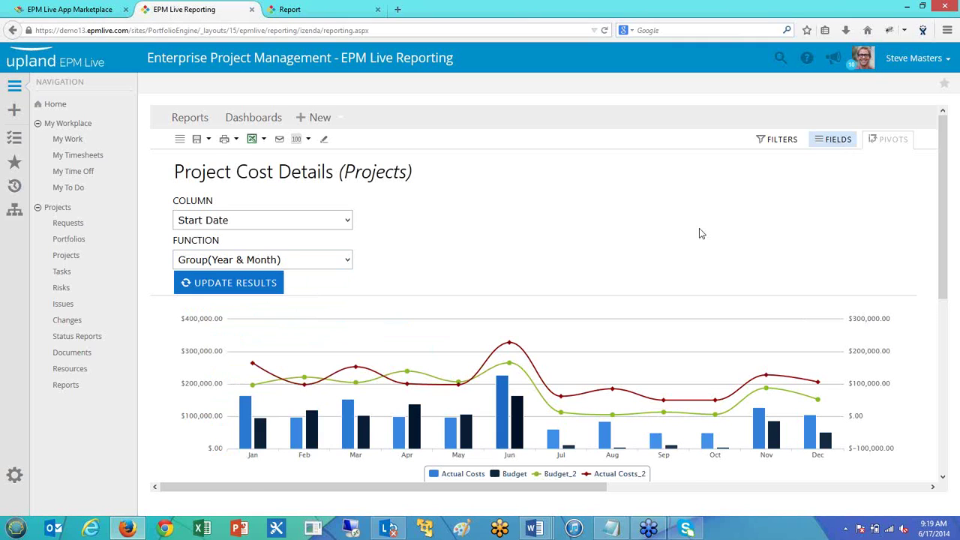
mouse_move(408, 240)
left_mouse_down()
mouse_move(406, 298)
mouse_move(412, 250)
left_mouse_up()
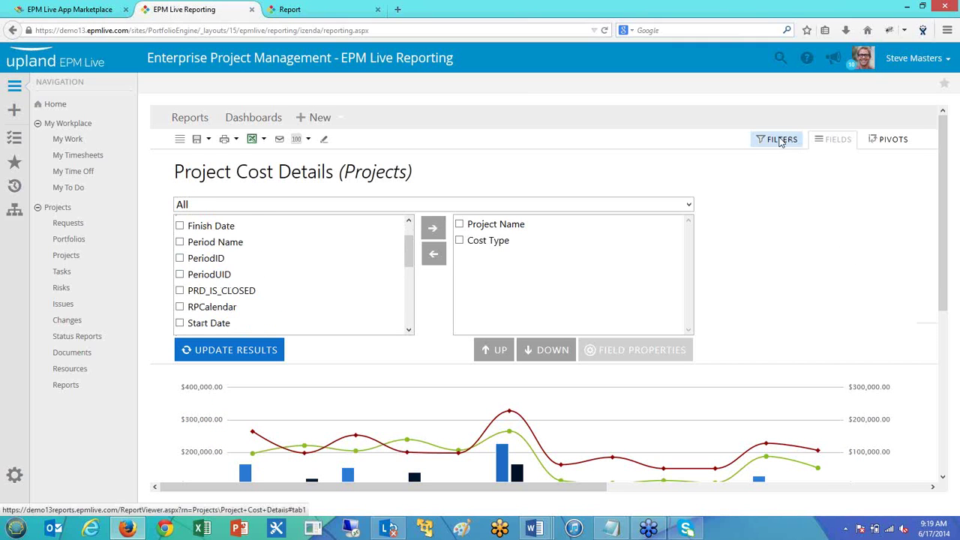
left_click(780, 139)
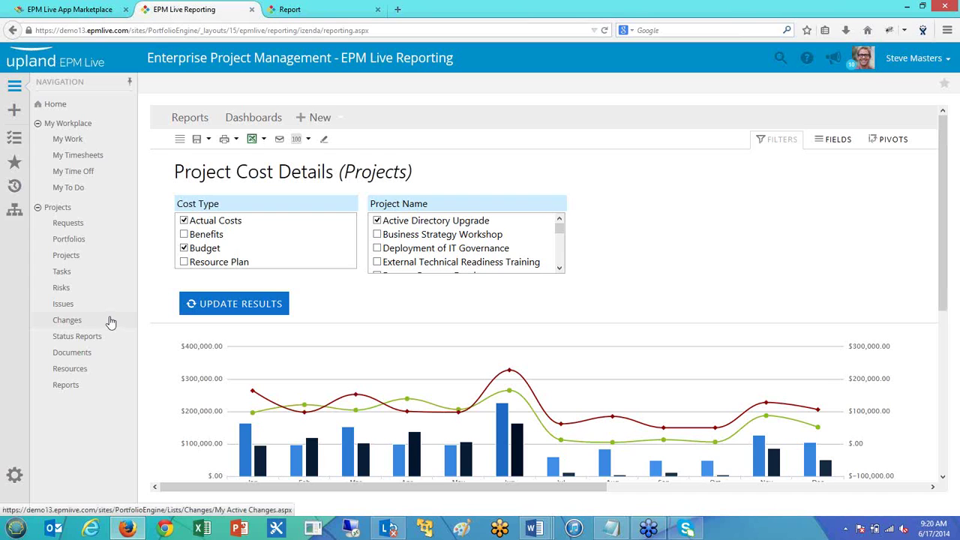
Step: Open the resource plan of the active project Active Directory Upgrade from the project list
left_click(94, 260)
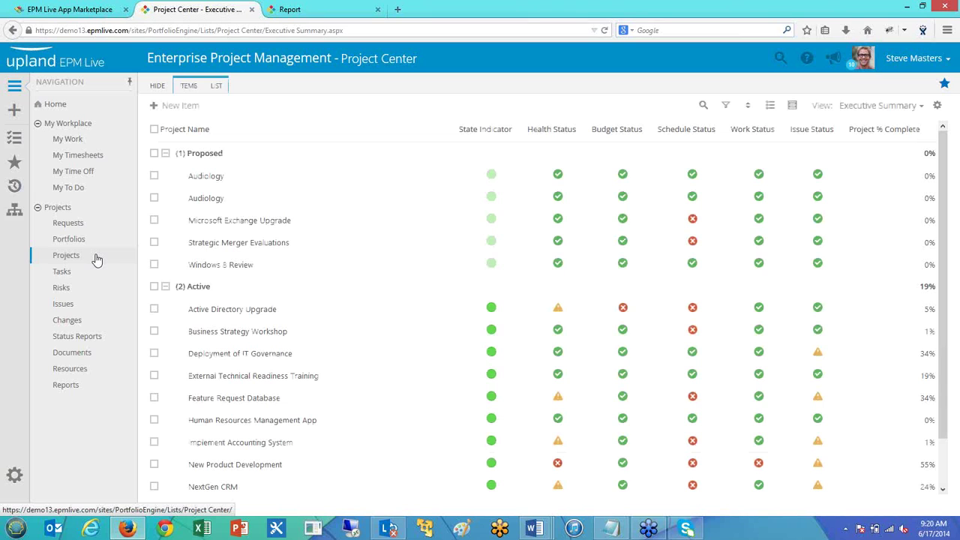
left_click_drag(947, 343, 947, 411)
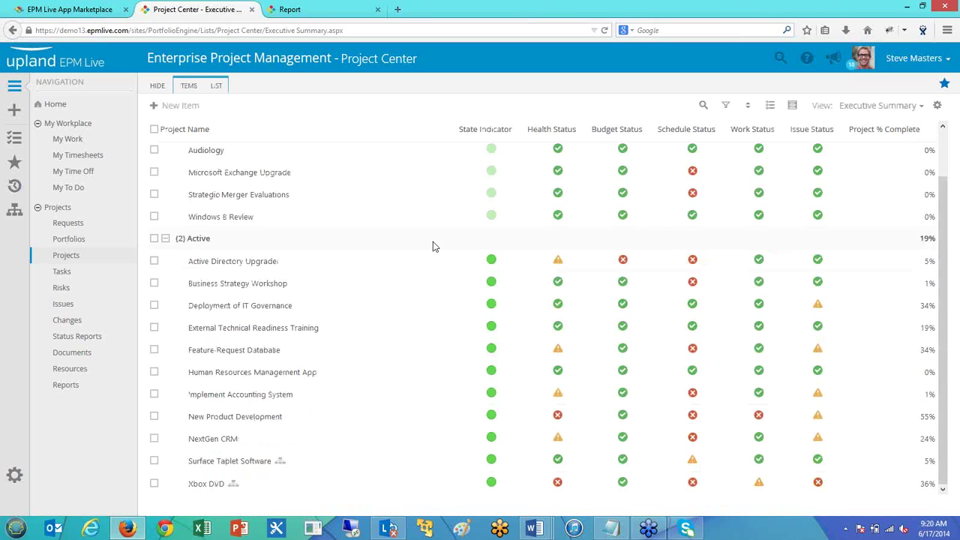
left_click(306, 268)
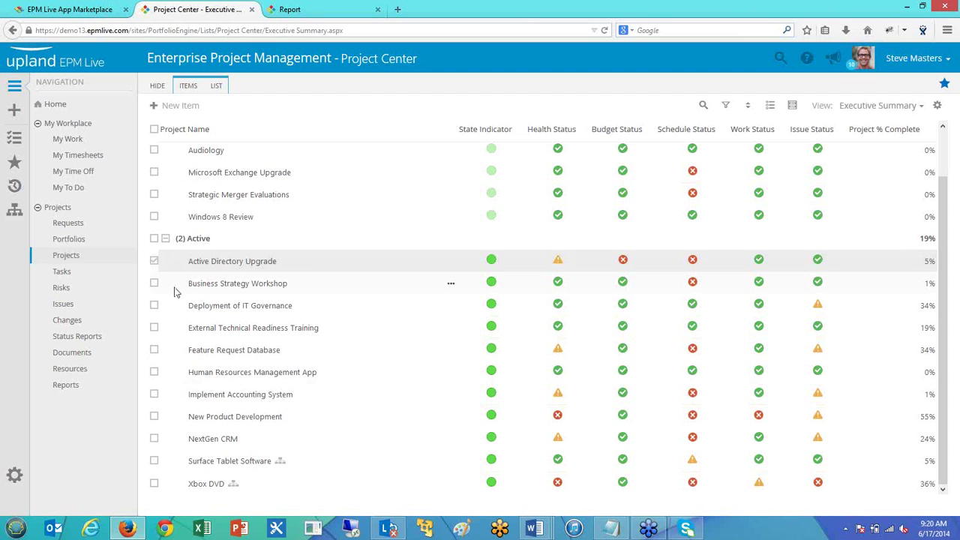
left_click(196, 89)
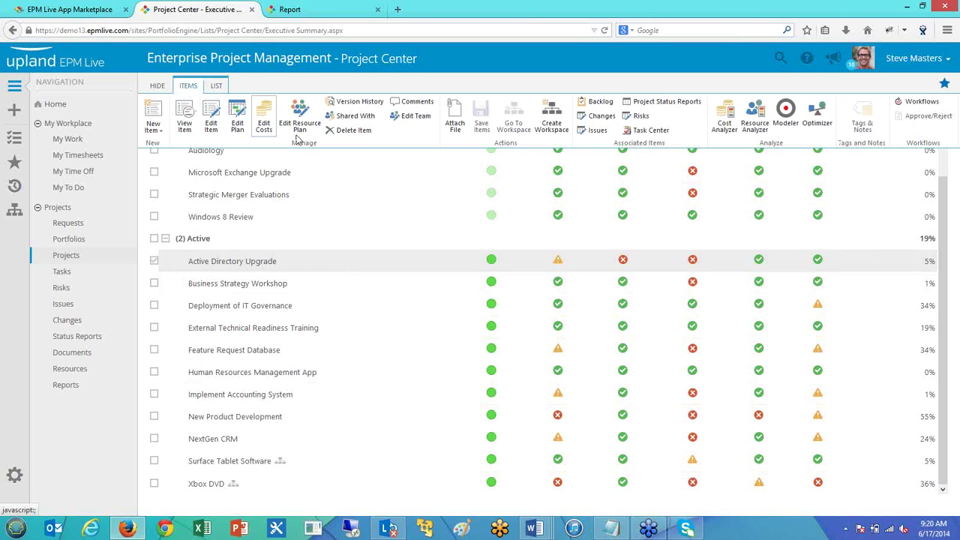
left_click(301, 114)
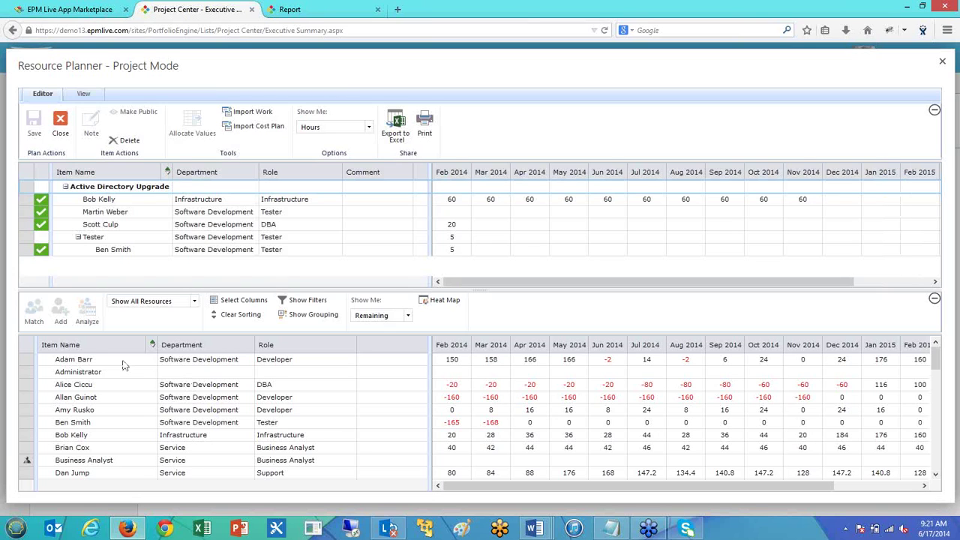
Step: Limit the resource list to generic resources and add the Developer role to the Active Directory Upgrade plan
left_click(934, 415)
left_click_drag(928, 463, 929, 358)
left_click(192, 304)
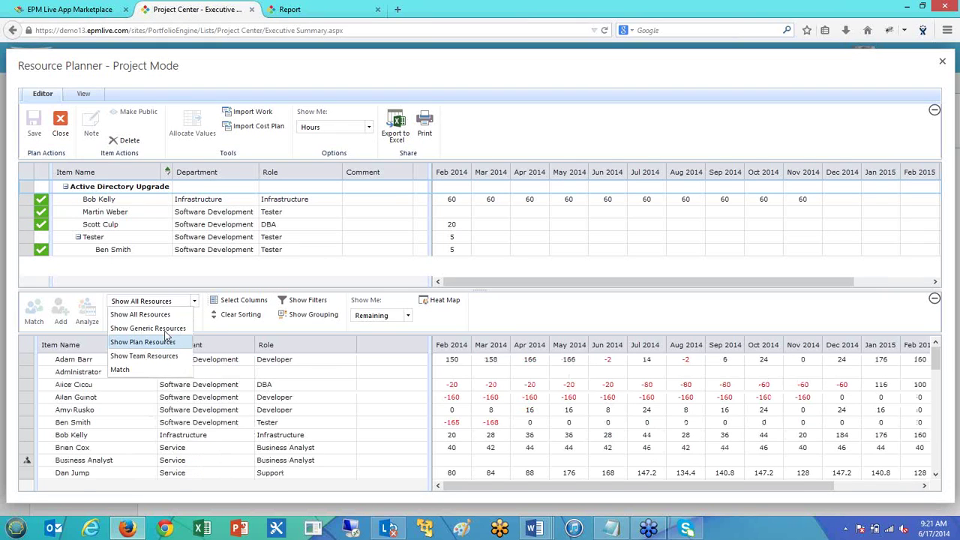
left_click(147, 328)
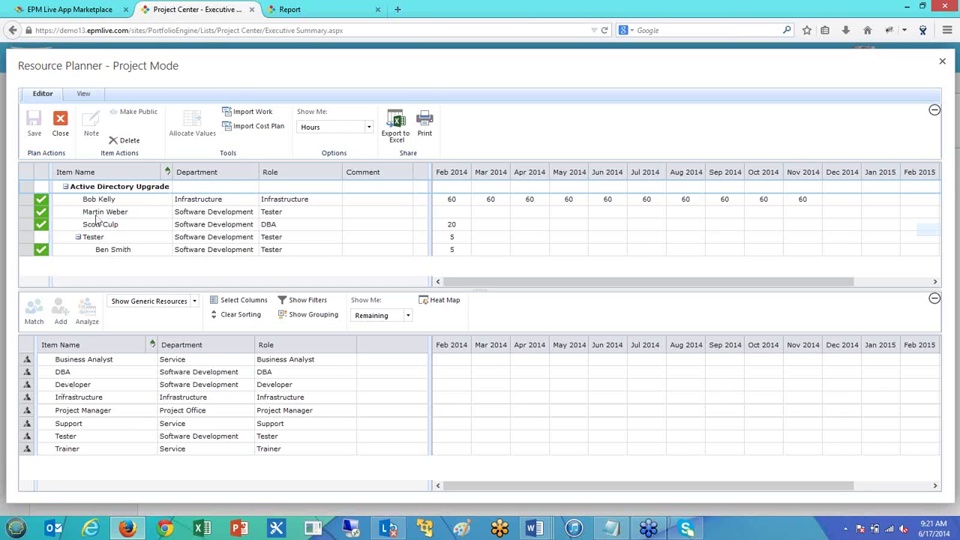
left_click_drag(96, 219, 167, 200)
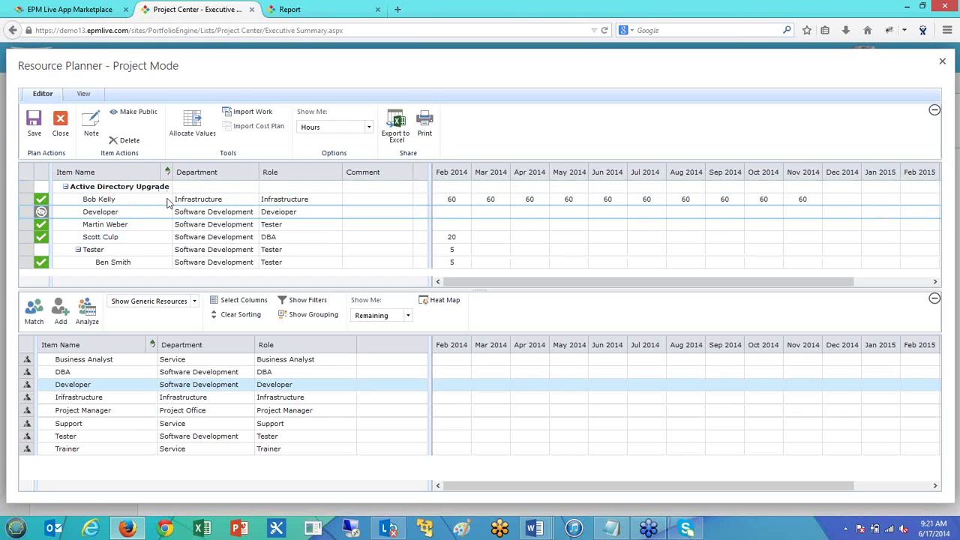
Step: Show the resource plan in FTE and enter 2 for the Developer row in Feb 2014
left_click(368, 127)
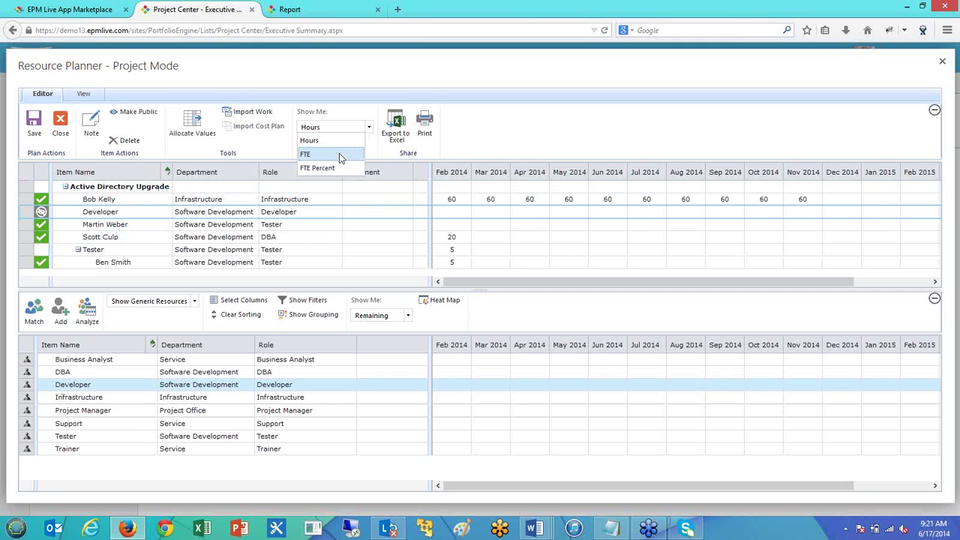
left_click(339, 153)
left_click(452, 212)
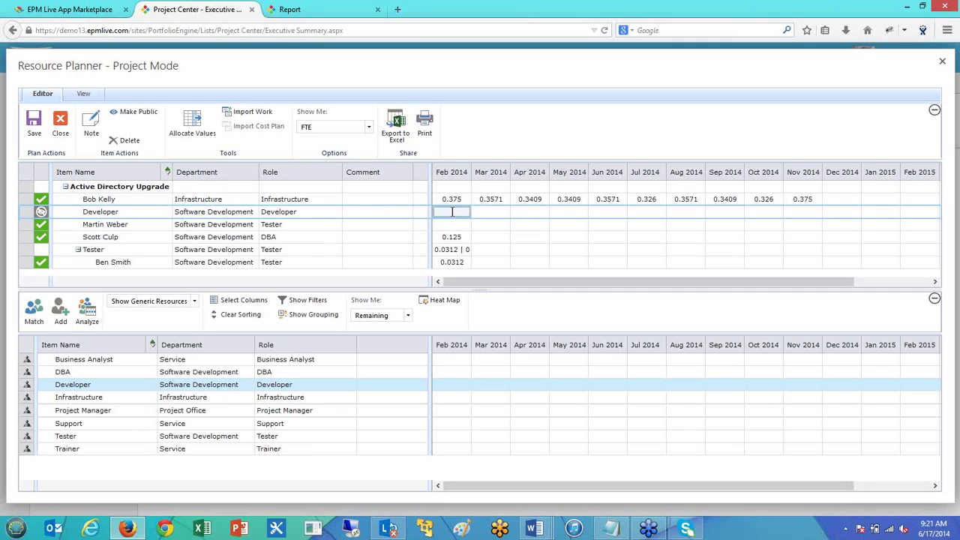
type("2")
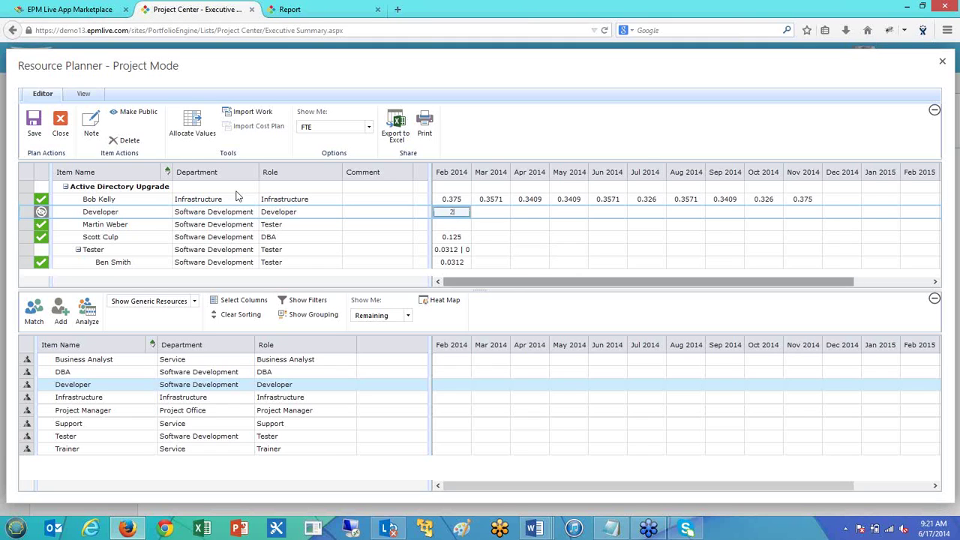
Step: Allocate 2 FTE to the Developer row by copying the amount across all periods from Feb 2014 to Apr 2015
left_click(193, 129)
left_click_drag(456, 243, 473, 247)
type("2")
left_click(466, 350)
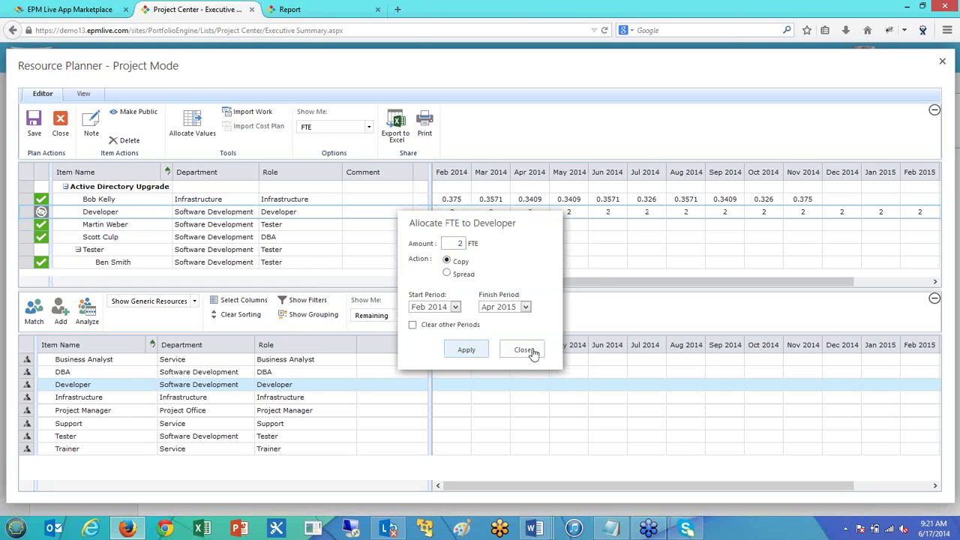
left_click(525, 350)
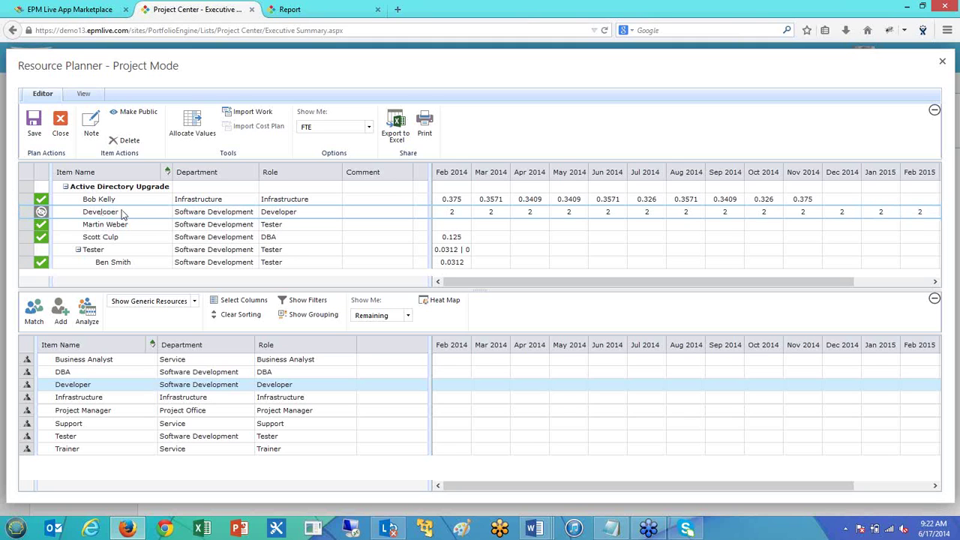
Step: Match resources to the Developer requirement and fulfill it with the named developer who has the highest match percentage
left_click(35, 311)
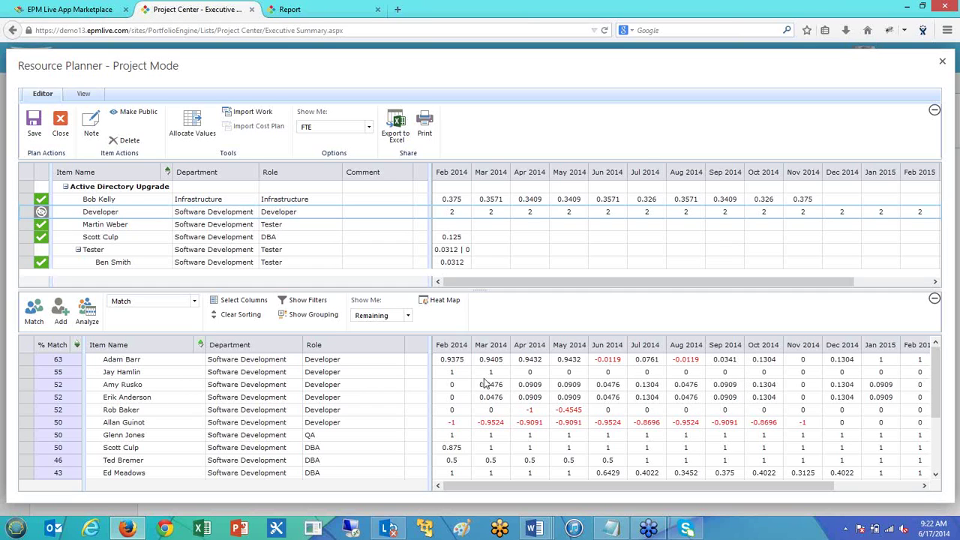
left_click(143, 362)
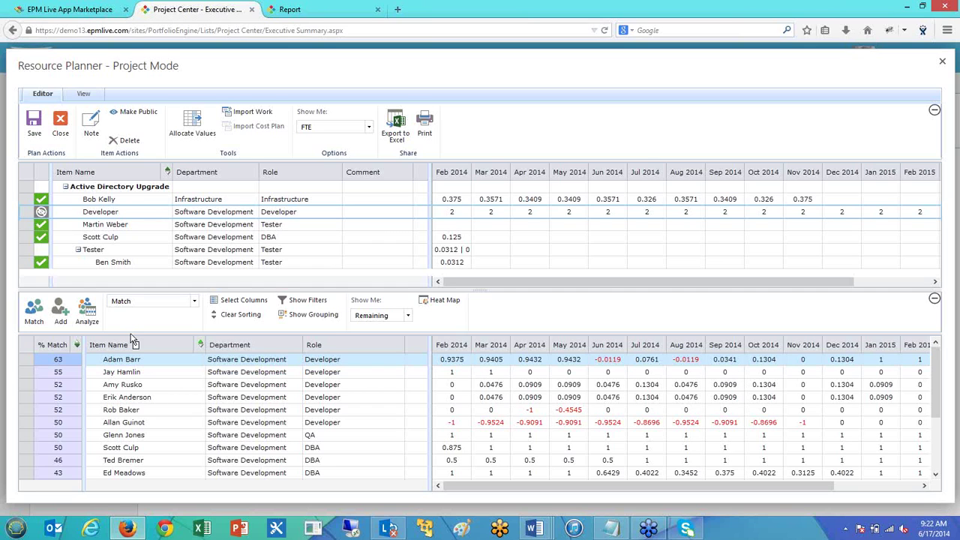
left_click_drag(132, 339, 143, 216)
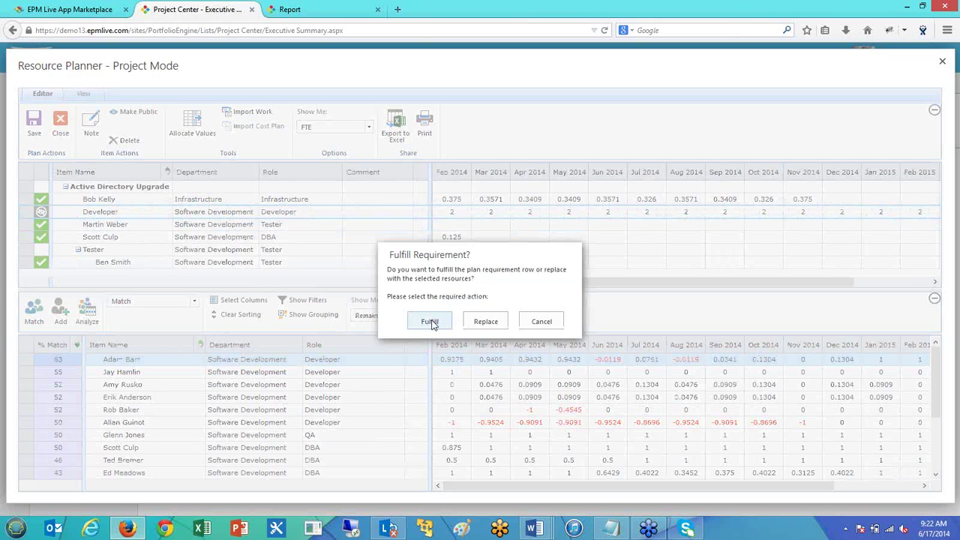
left_click(430, 322)
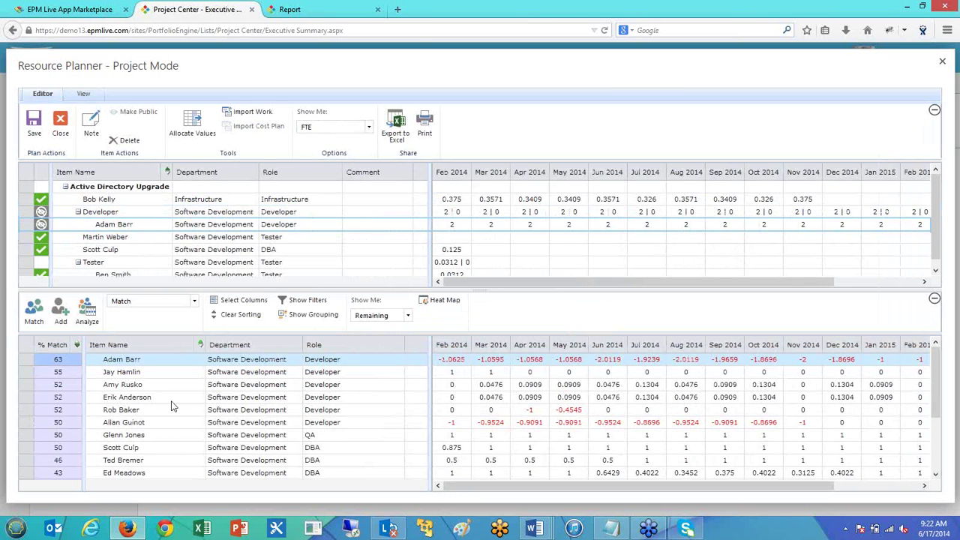
Step: Split the assigned developer's row with the third resource in the match list, and close the Resource Planner
left_click(146, 385)
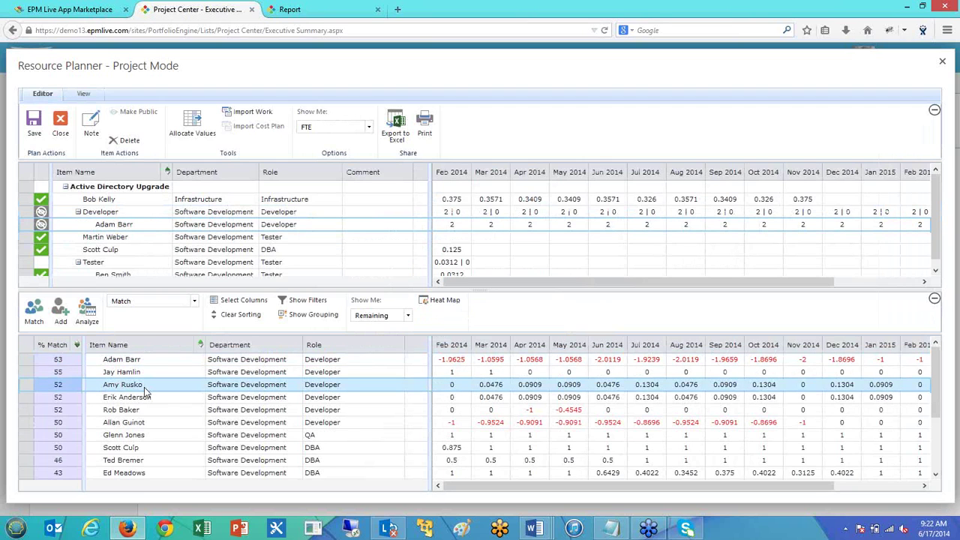
left_click_drag(155, 243, 162, 227)
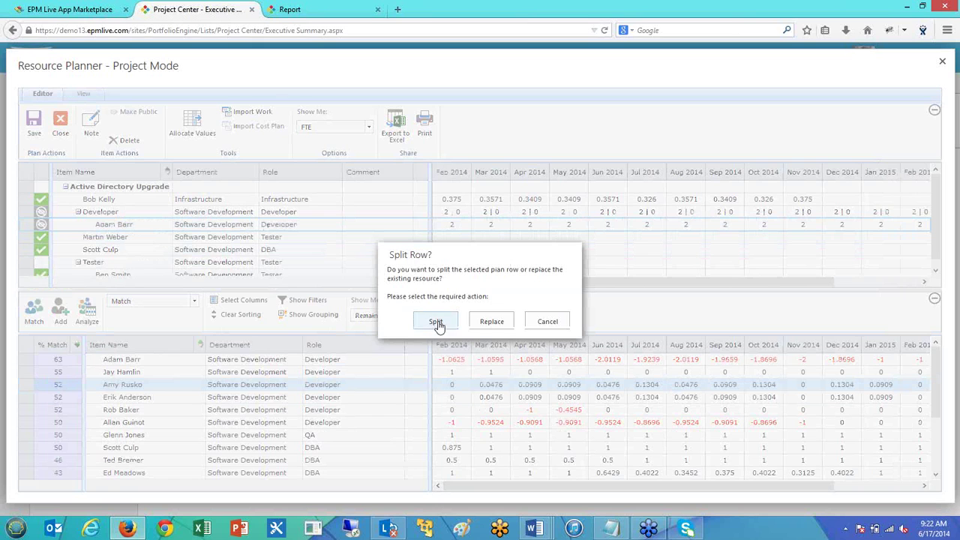
left_click(436, 322)
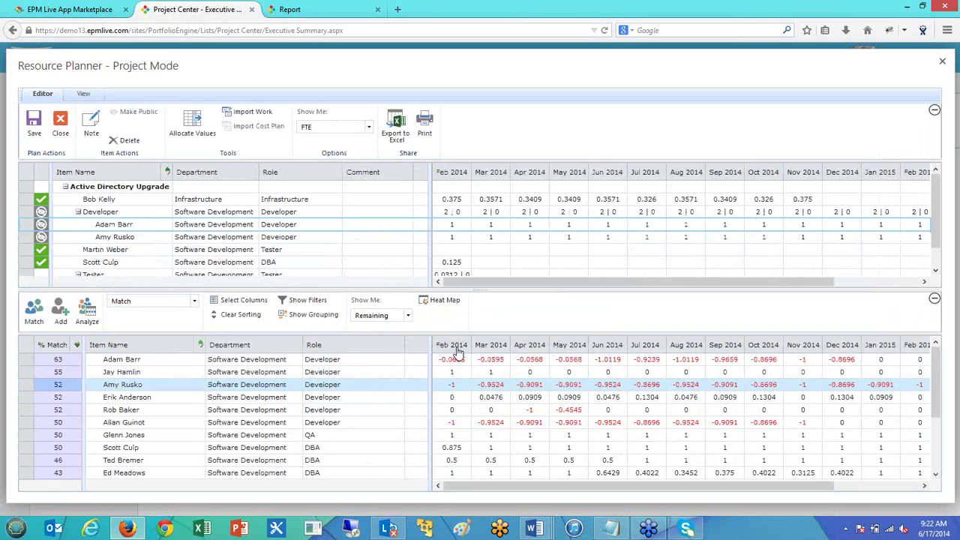
left_click(65, 132)
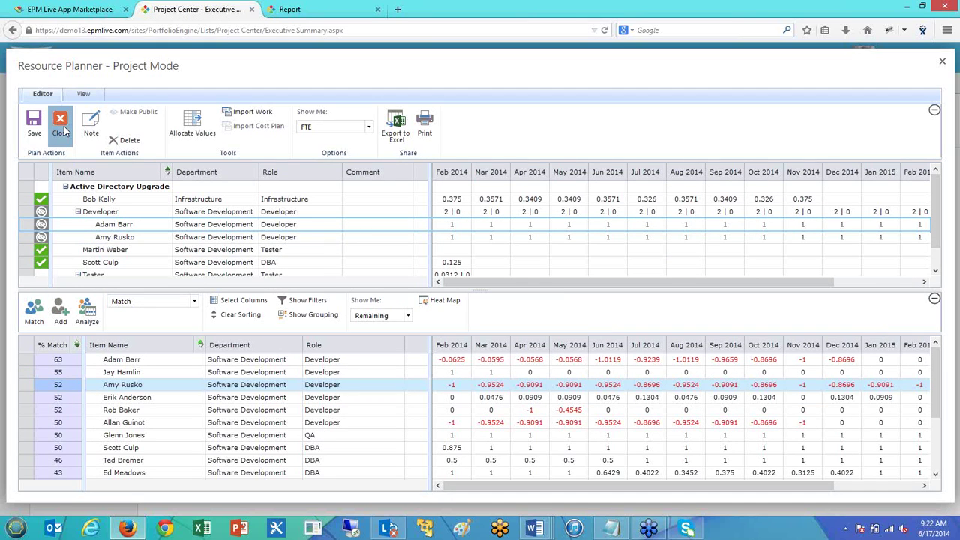
key("Return")
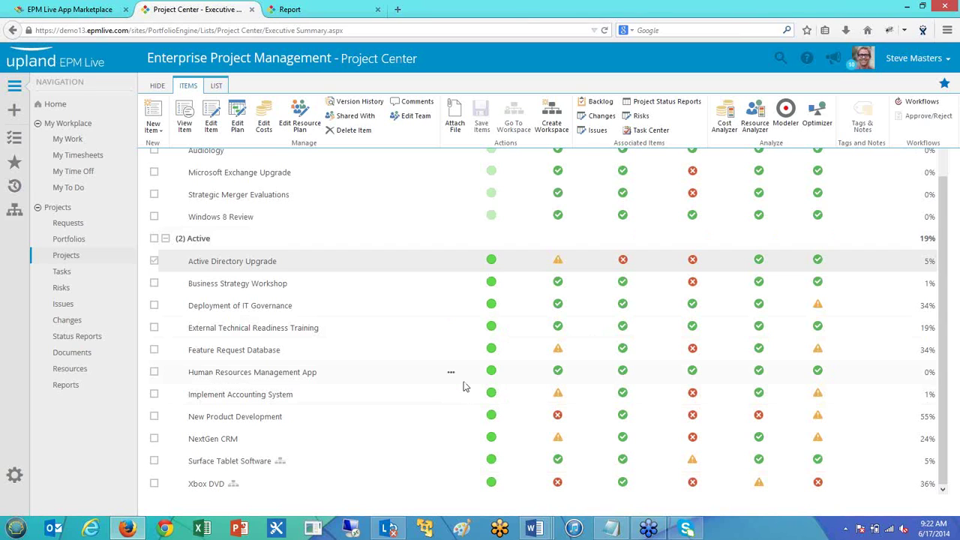
Step: Add the active projects from Business Strategy Workshop through Implement Accounting System, plus Xbox DVD, to the selection
left_click(154, 282)
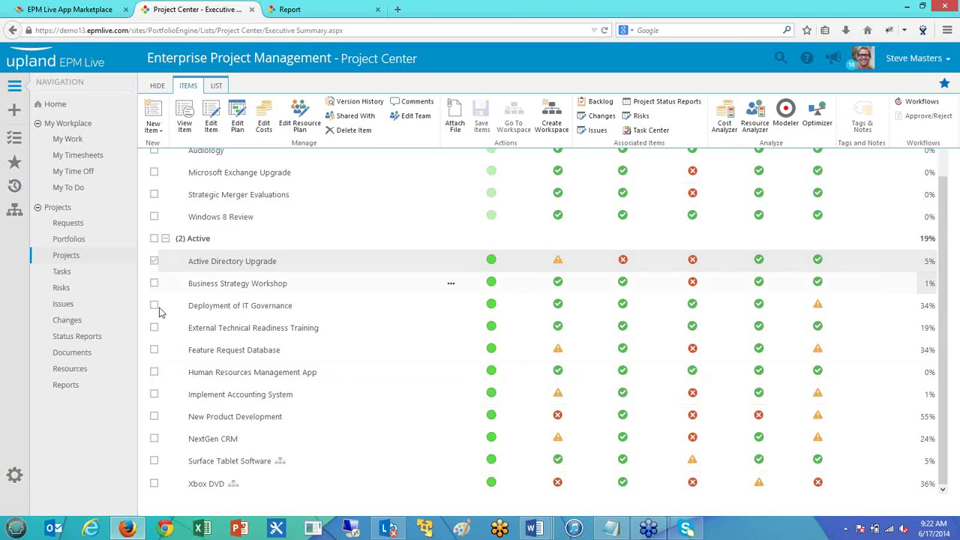
left_click(154, 328)
left_click(153, 350)
left_click(154, 372)
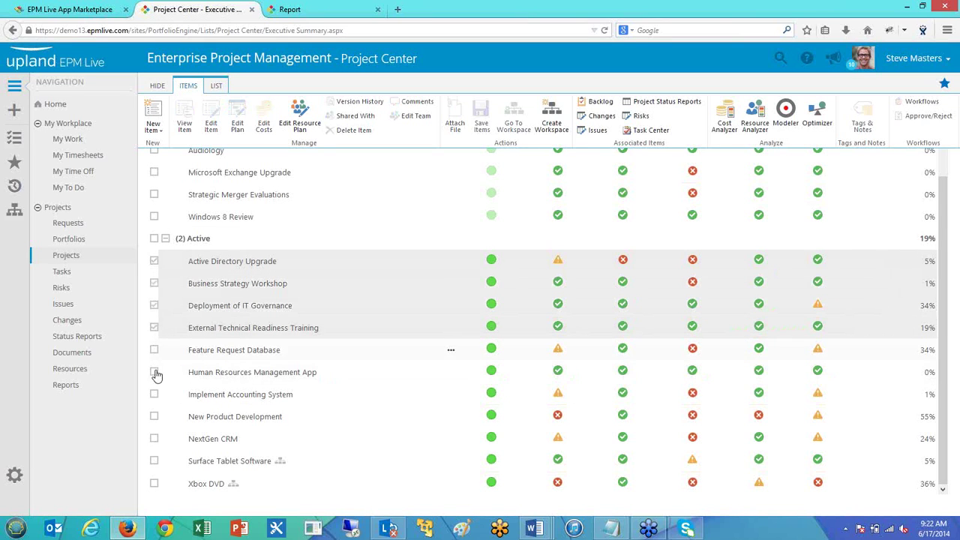
left_click(154, 394)
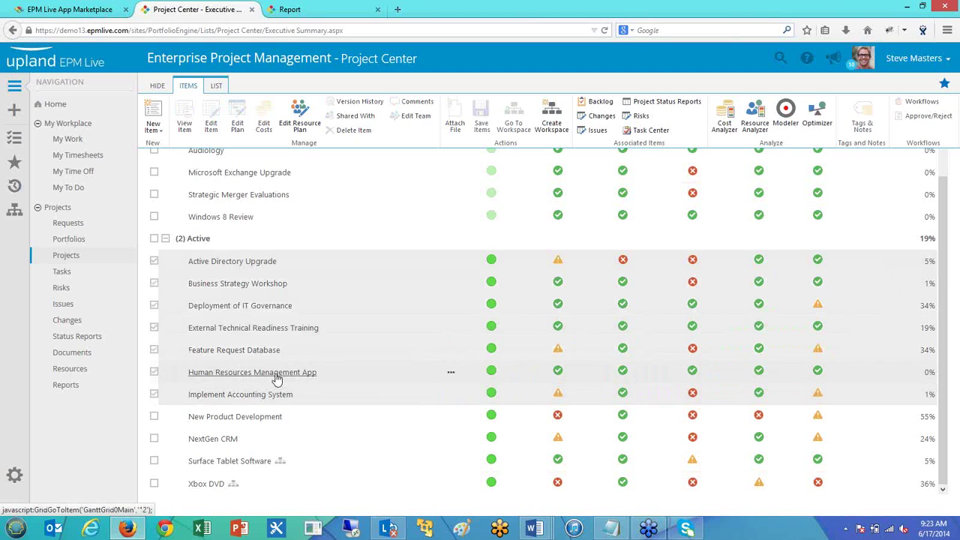
left_click(154, 483)
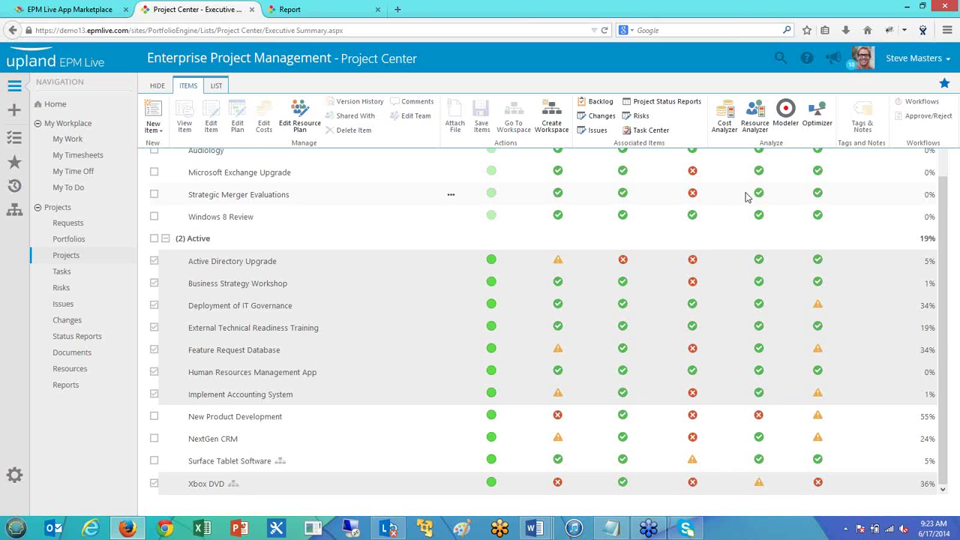
Step: Open the Resource Analyzer for the selected projects by Calendar Months, widen the Portfolio Item column and review the resource totals
left_click(758, 114)
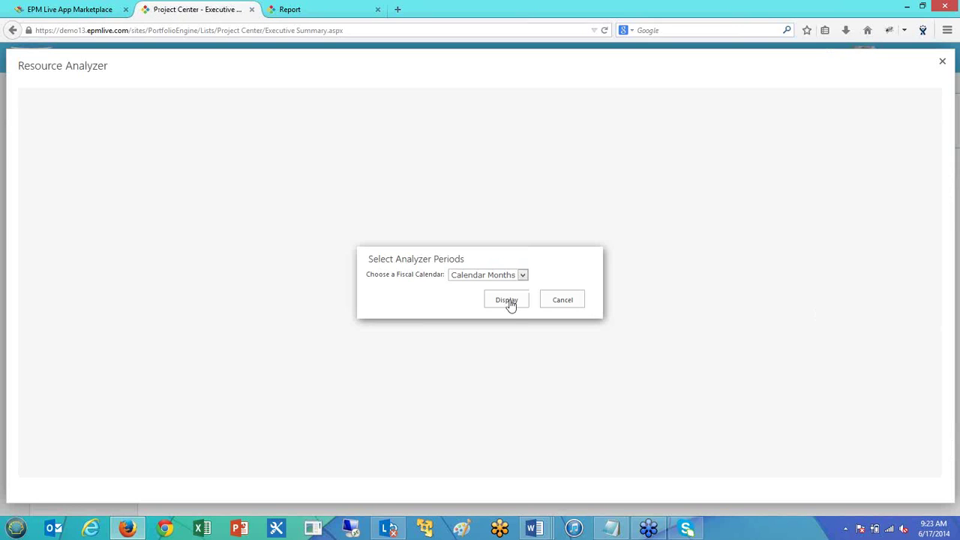
left_click(510, 301)
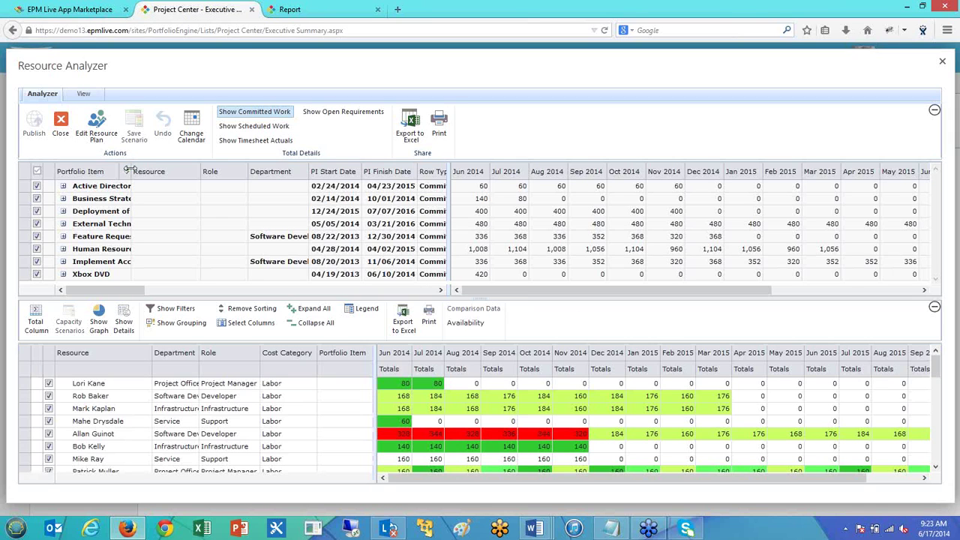
left_click_drag(130, 173, 243, 174)
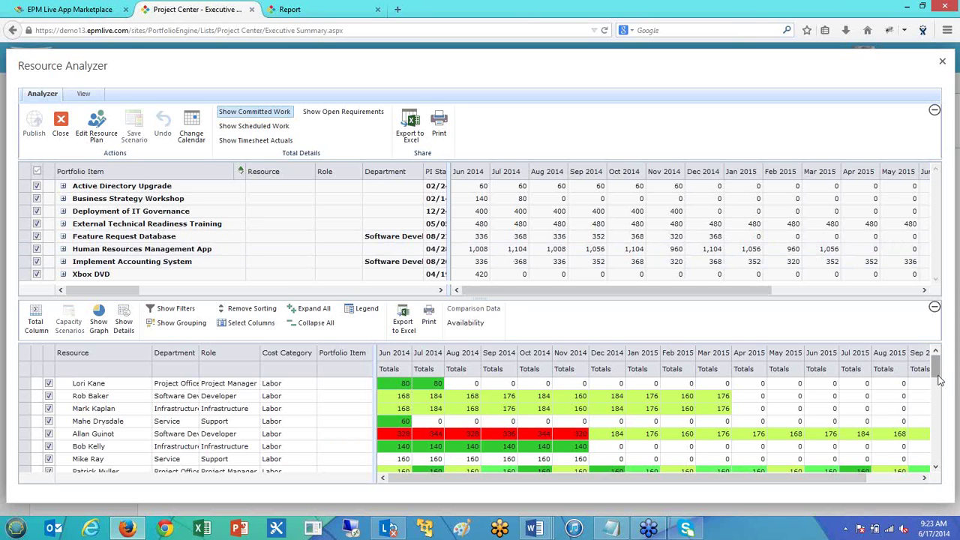
scroll(939, 380, "down", 5)
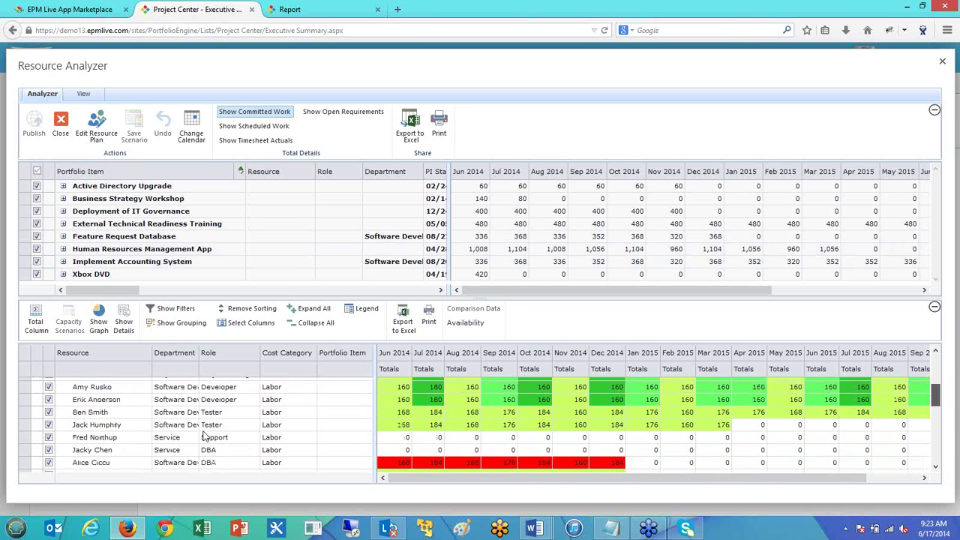
scroll(936, 379, "up", 5)
scroll(936, 379, "down", 1)
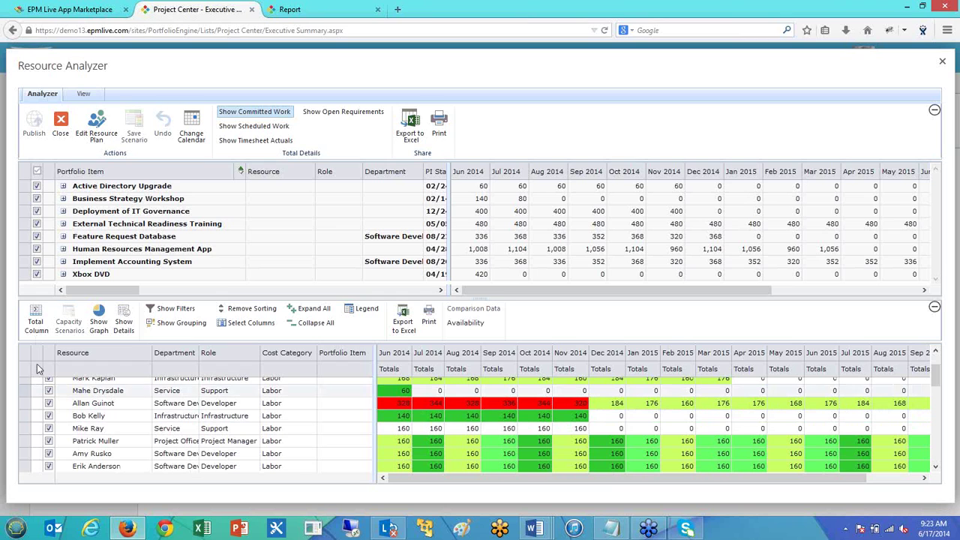
Step: Configure the analyzer's totals grid to show Totals by Role using Cost Category Roles
left_click(36, 321)
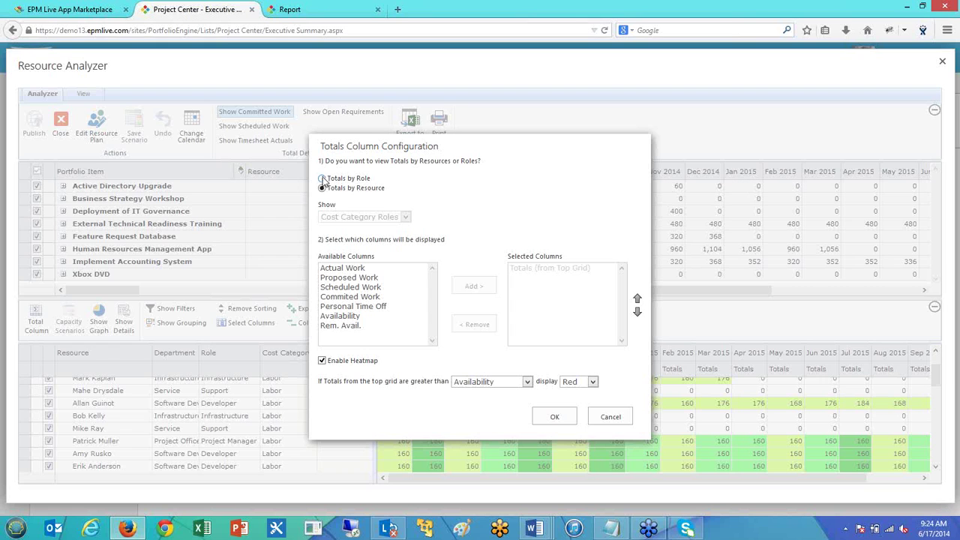
left_click(322, 178)
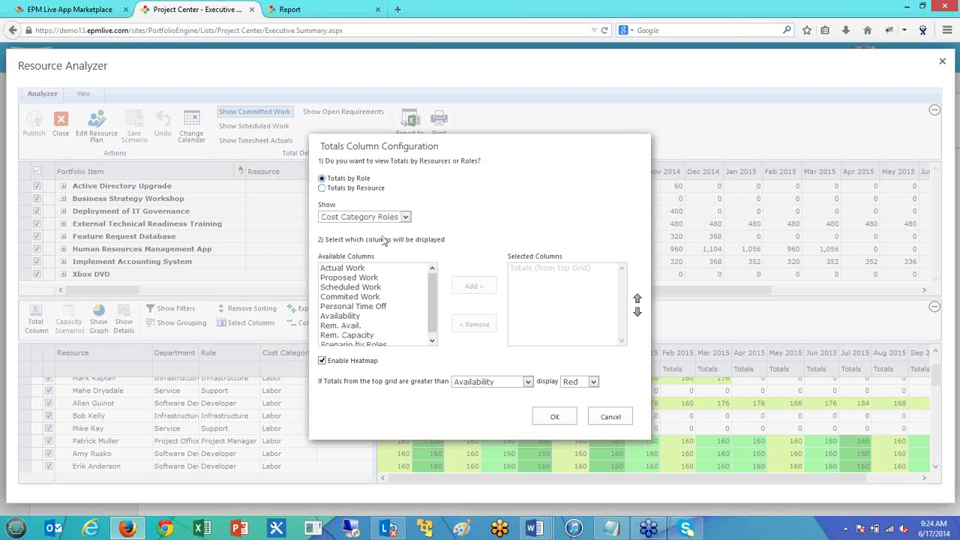
left_click(549, 417)
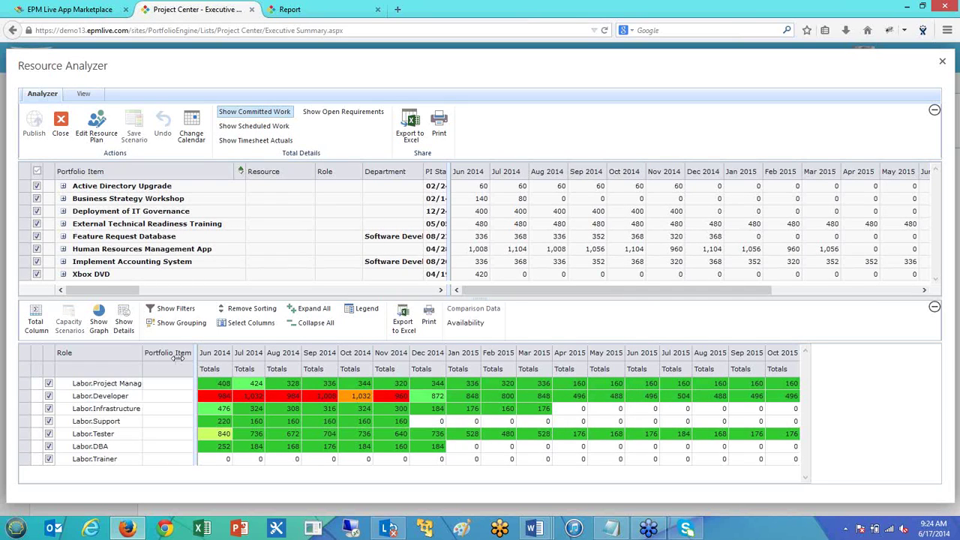
left_click_drag(178, 357, 176, 357)
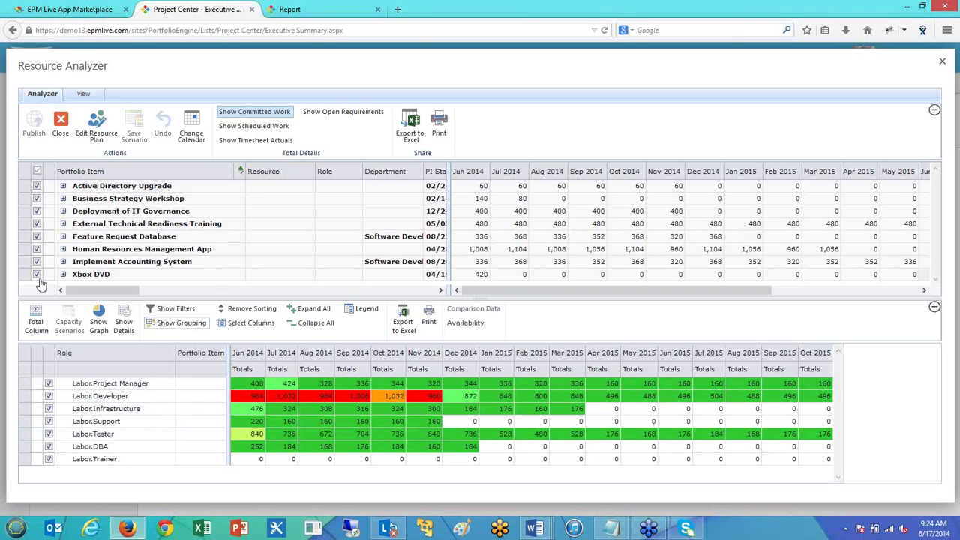
Step: Check the role totals with Human Resources Management App excluded, include it again, and shift its June 2014 hours to February 2015
left_click(37, 249)
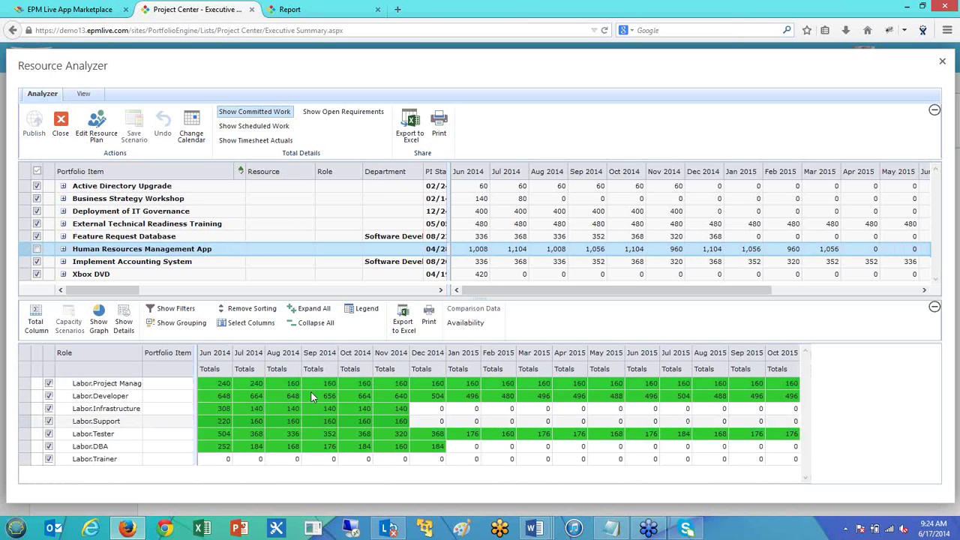
left_click(37, 252)
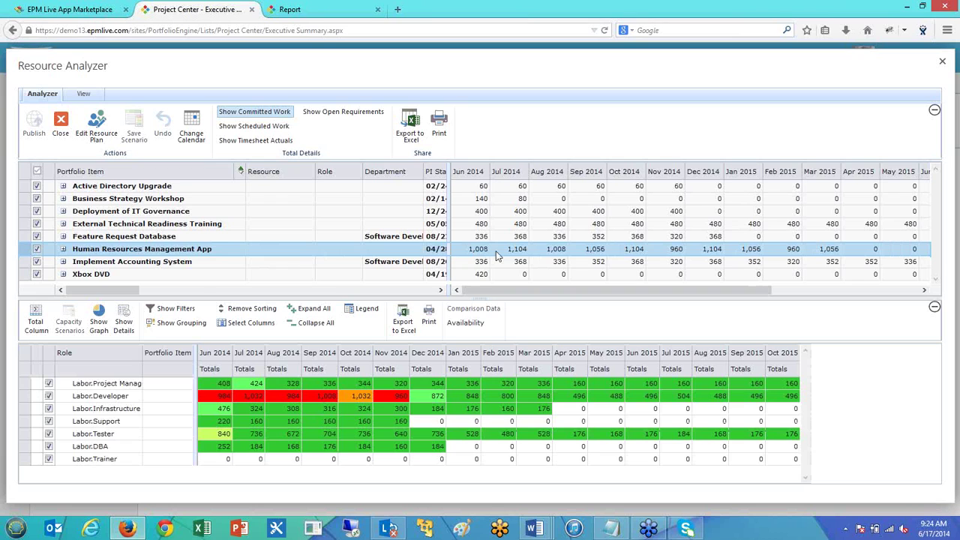
left_click_drag(495, 257, 781, 256)
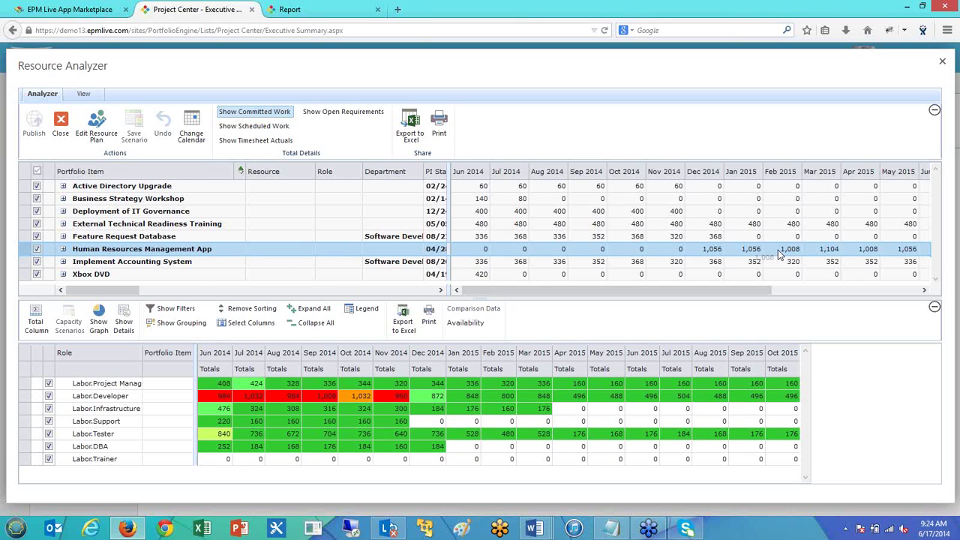
left_click_drag(778, 253, 778, 253)
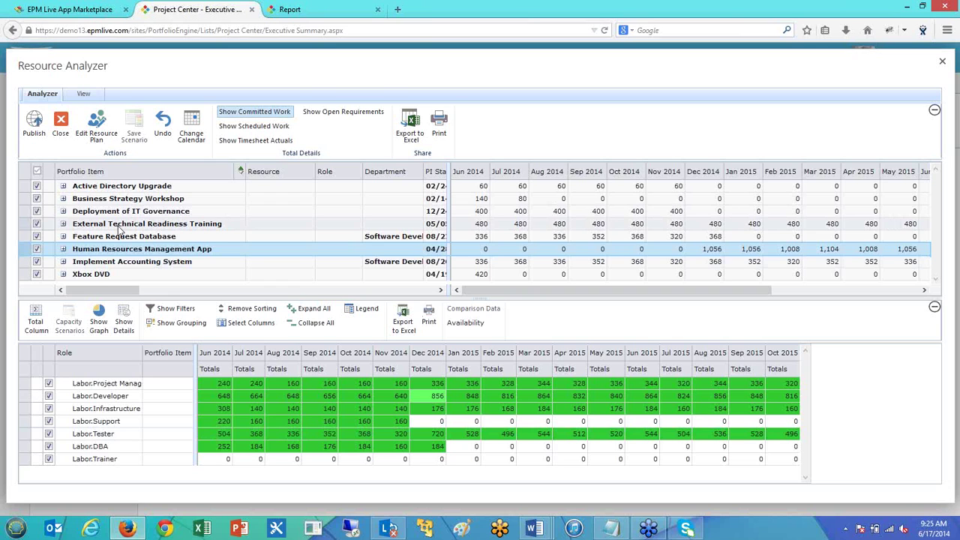
Step: Show the role totals as a graph against availability, and close the Resource Analyzer
left_click(99, 323)
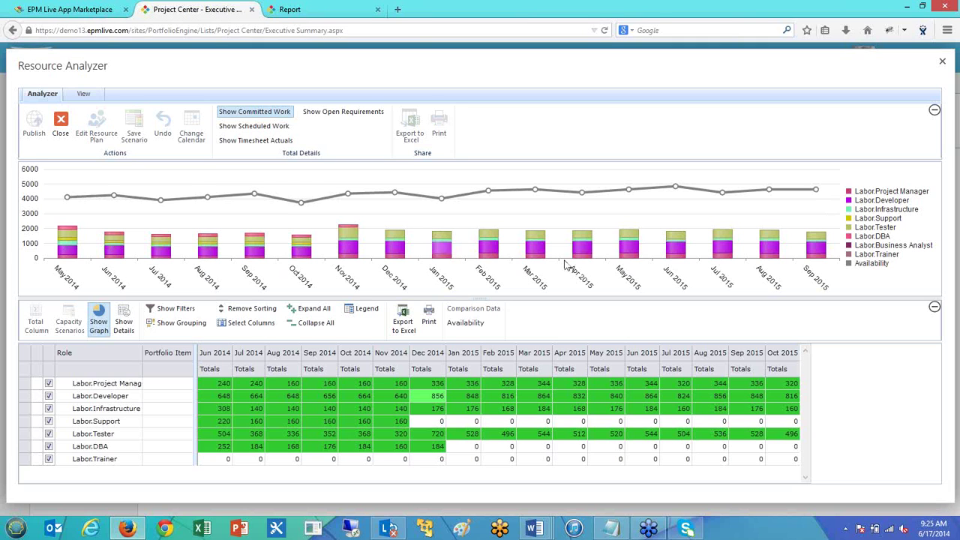
left_click(63, 129)
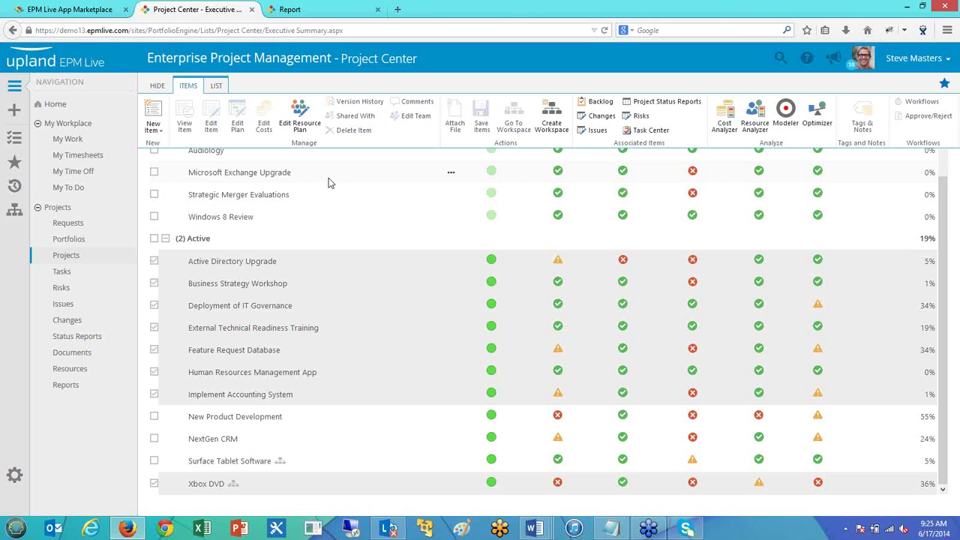
Step: Switch to the Resource Work vs. Capacity report and review its Scope and Units options without changing them
left_click(294, 9)
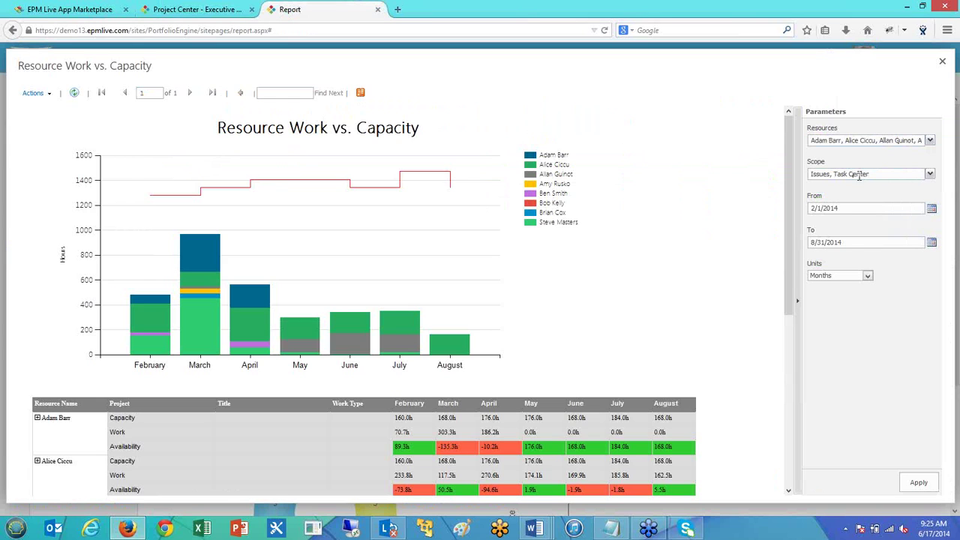
left_click(929, 174)
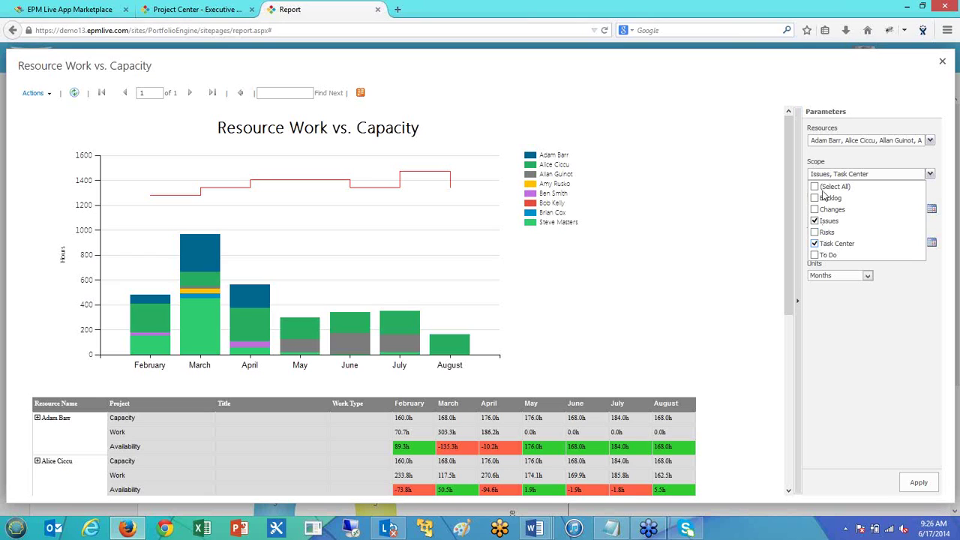
left_click(884, 311)
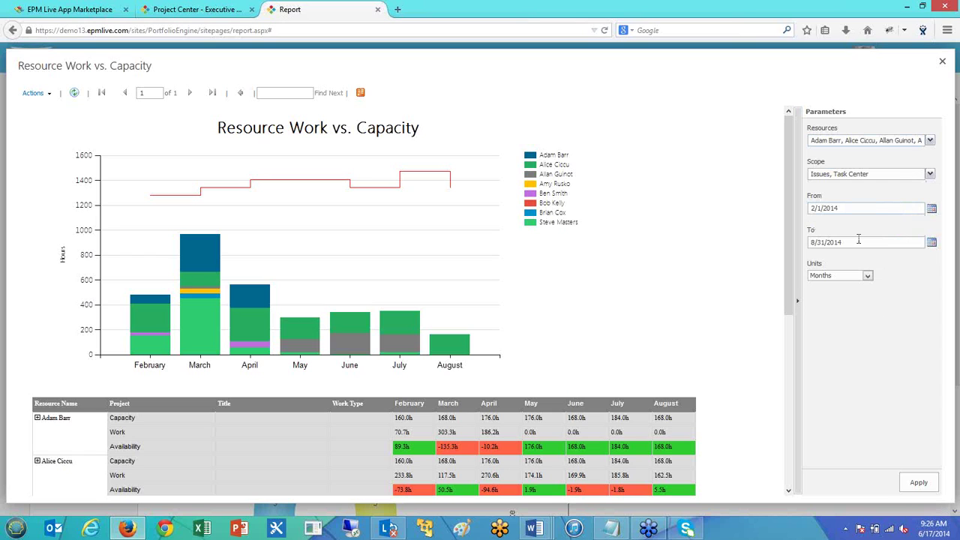
left_click(868, 277)
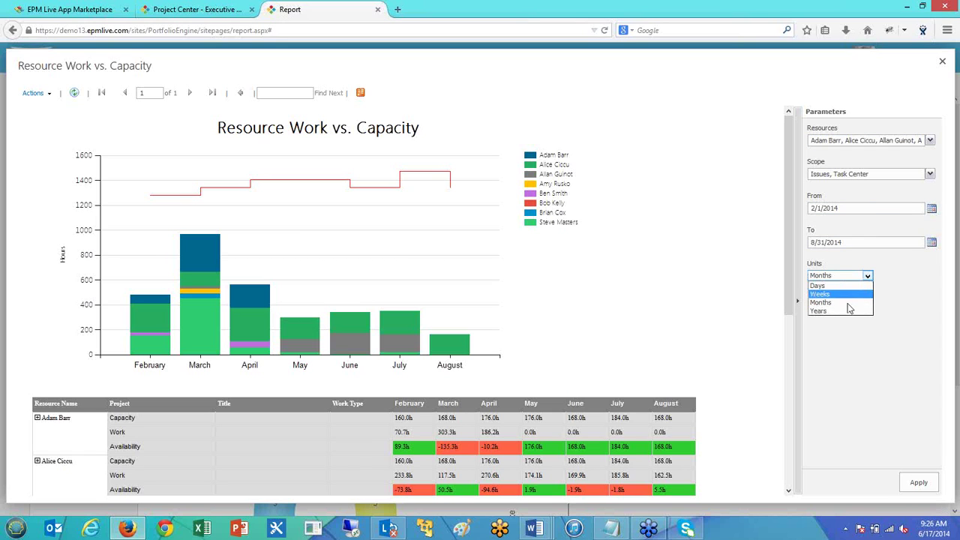
left_click(923, 312)
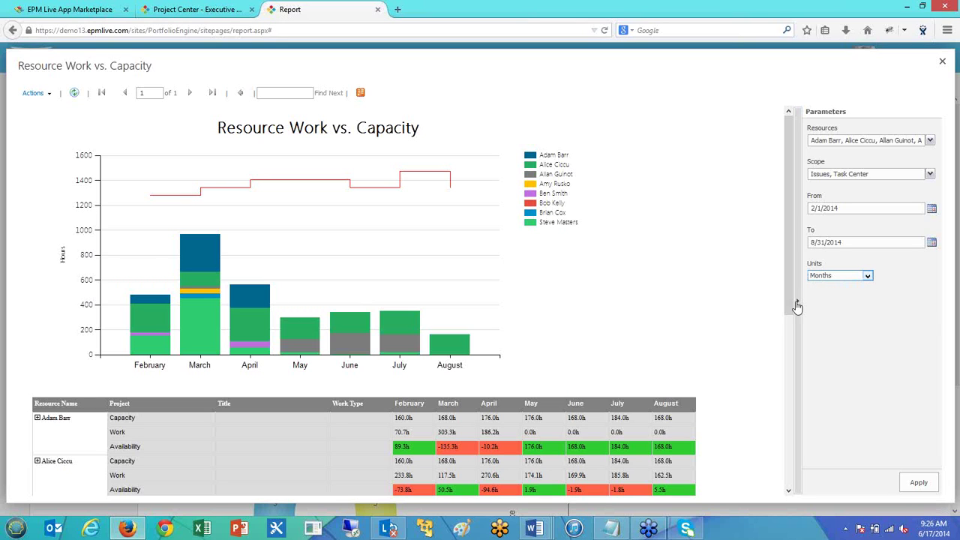
Step: Hide the report parameters and expand the first resource's Strategic Merger Evaluations project to examine its task hours
left_click(797, 303)
left_click_drag(929, 222, 930, 241)
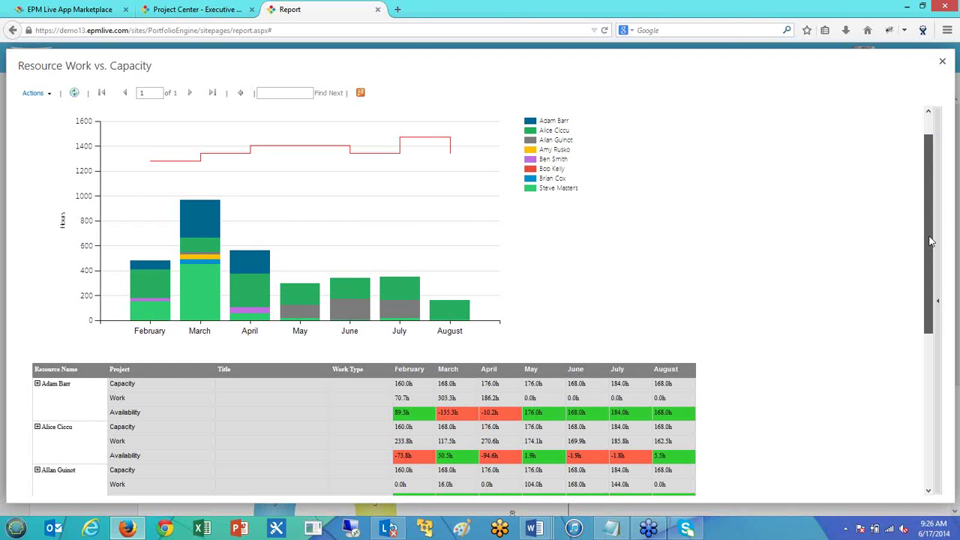
left_click_drag(933, 244, 206, 310)
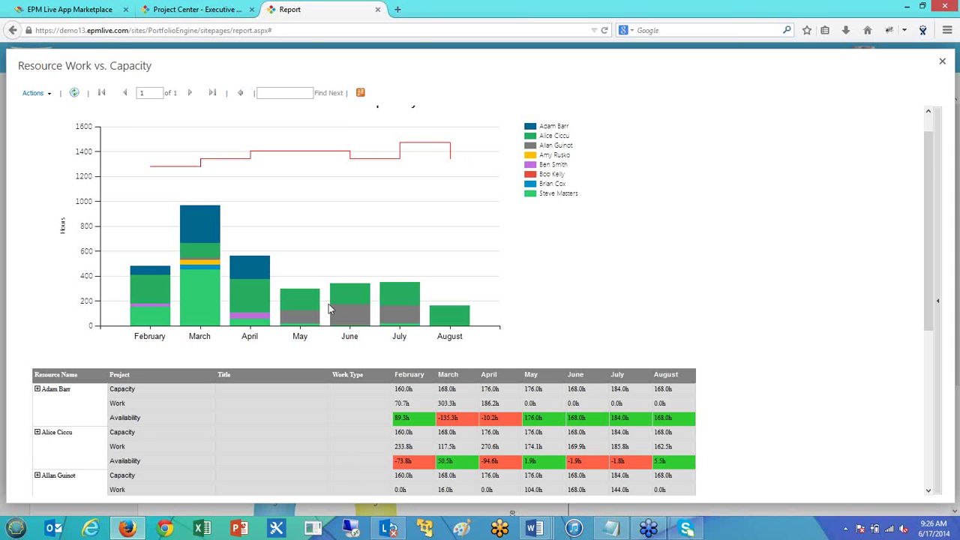
scroll(330, 319, "down", 5)
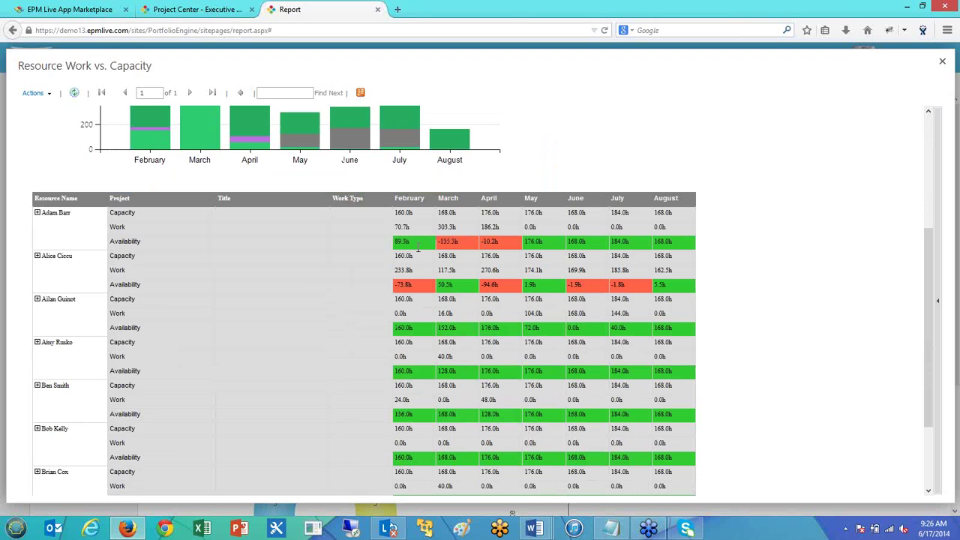
left_click(38, 215)
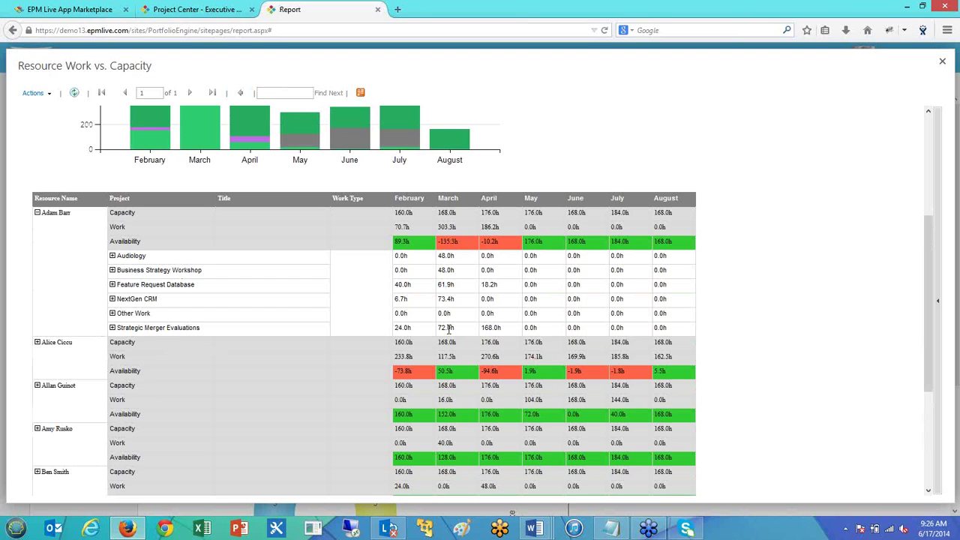
left_click(112, 328)
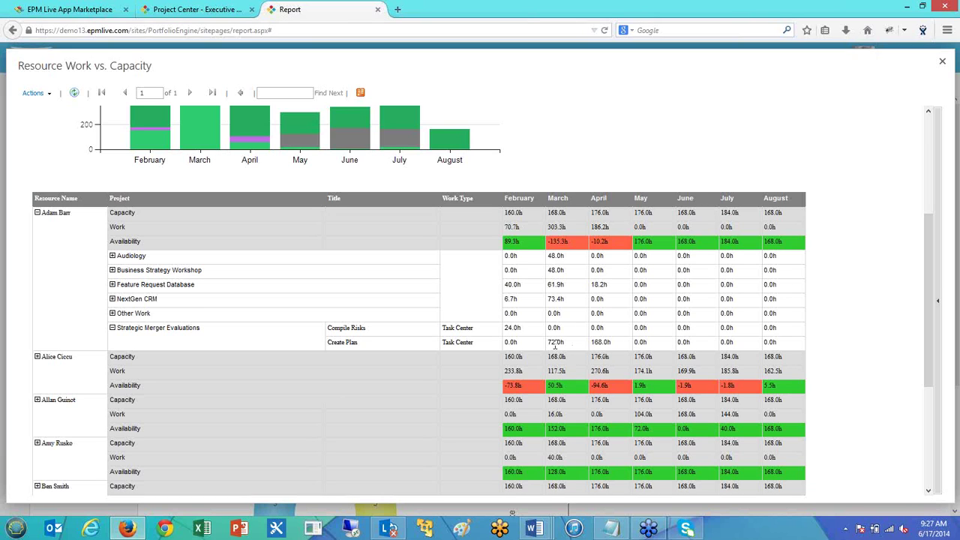
left_click_drag(556, 343, 447, 386)
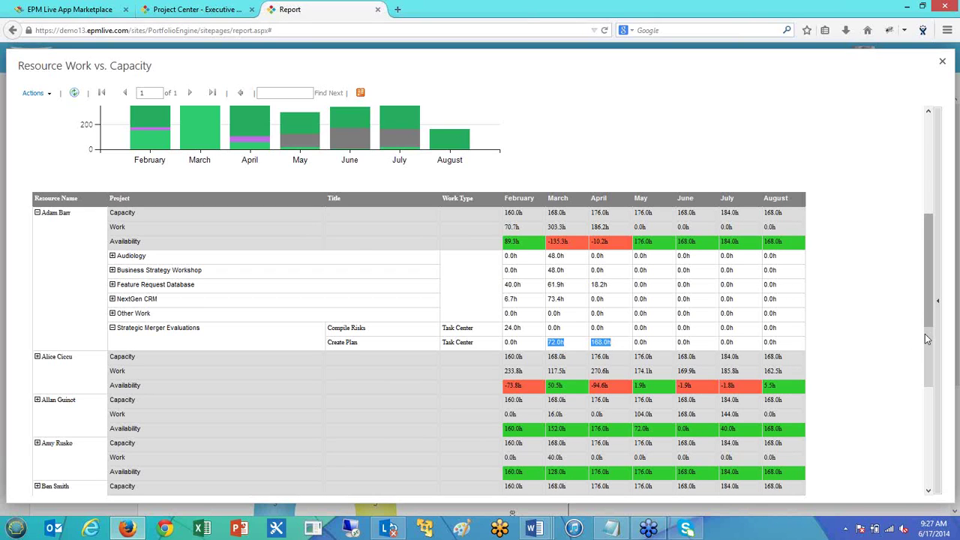
Step: Review the report's available actions such as Subscribe and Export, close the report and return to the Project Center list
left_click(46, 98)
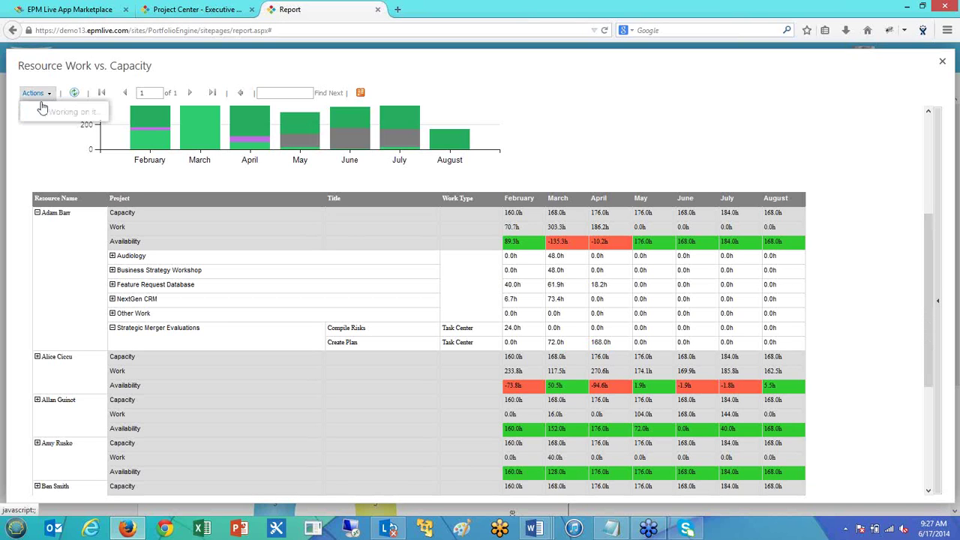
mouse_move(68, 180)
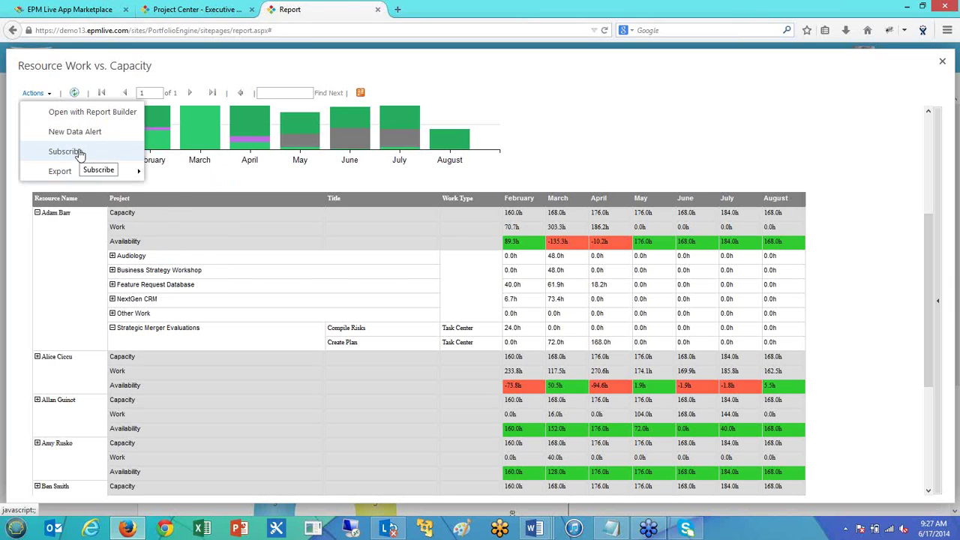
left_click(941, 65)
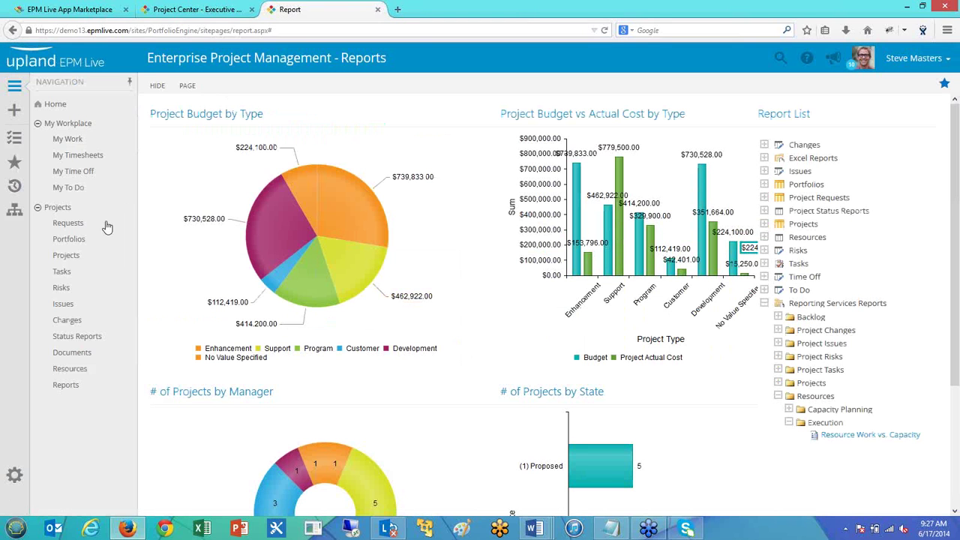
left_click(200, 9)
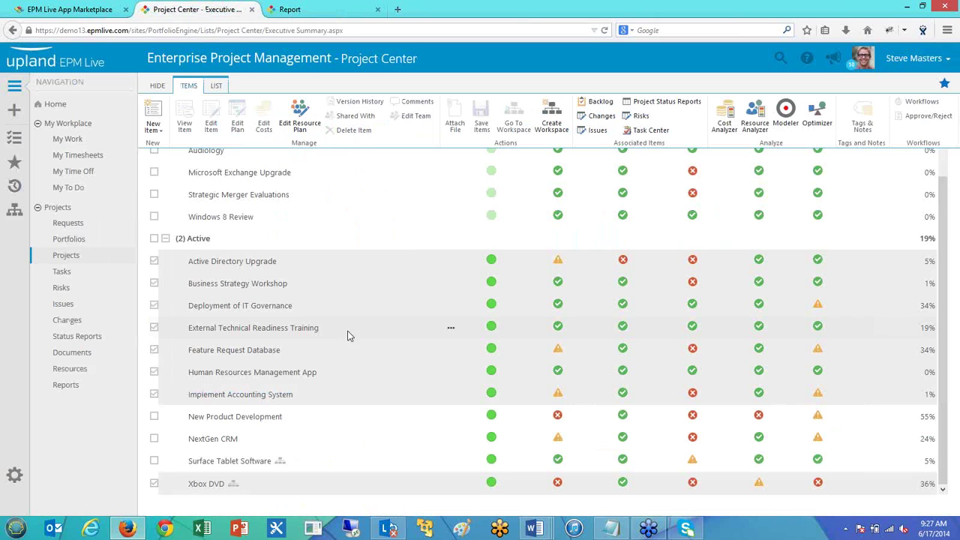
left_click_drag(939, 300, 938, 282)
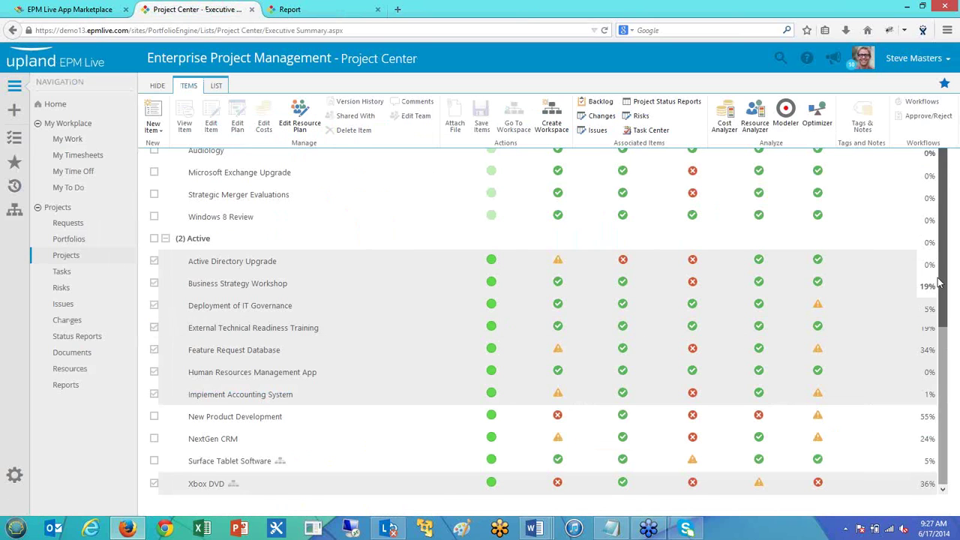
Step: Open the My Work list and mark the Send out New Hire Intro Email item as being worked on
left_click(158, 86)
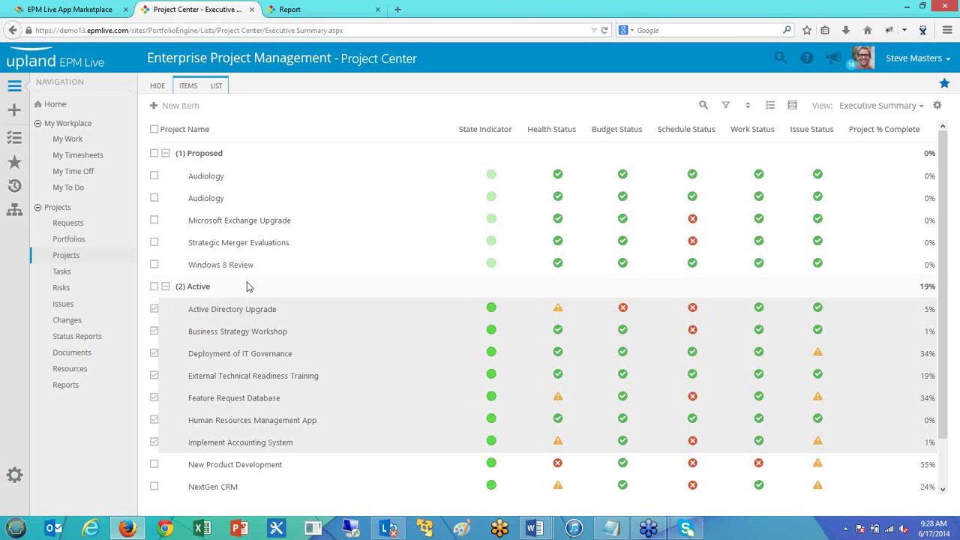
left_click(85, 144)
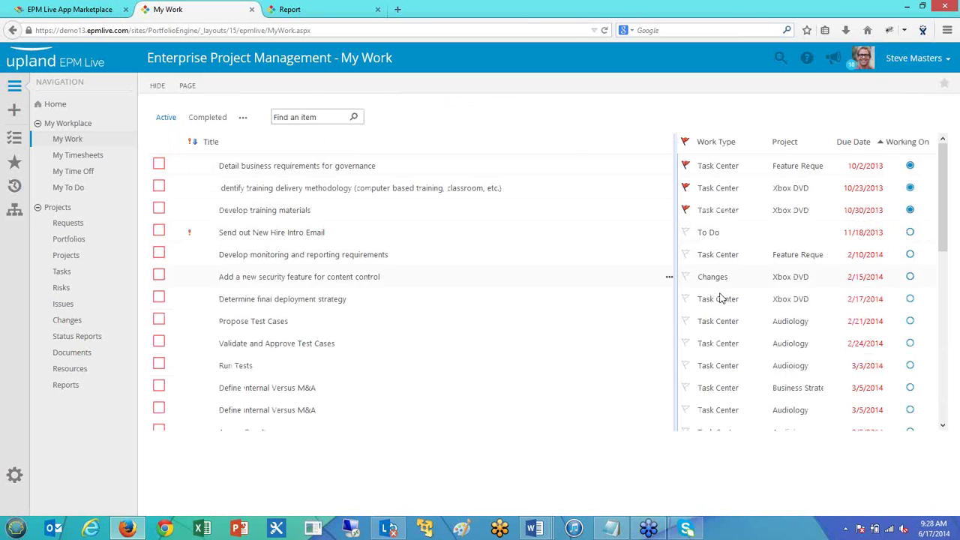
mouse_move(942, 166)
left_mouse_down()
mouse_move(943, 347)
mouse_move(945, 167)
left_mouse_up()
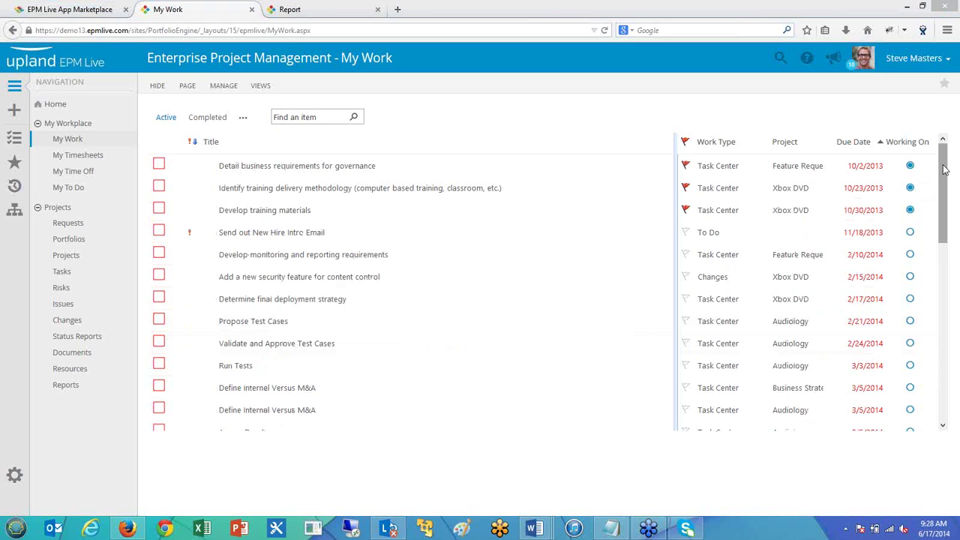
left_click(910, 232)
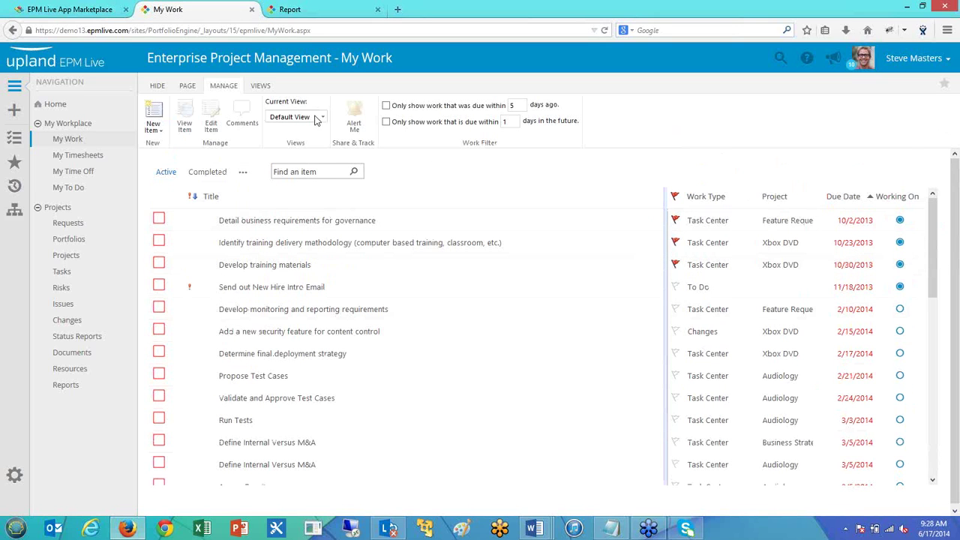
Step: Switch My Work to the Working On It view and mark "Detail business requirements for governance" as complete
left_click(315, 118)
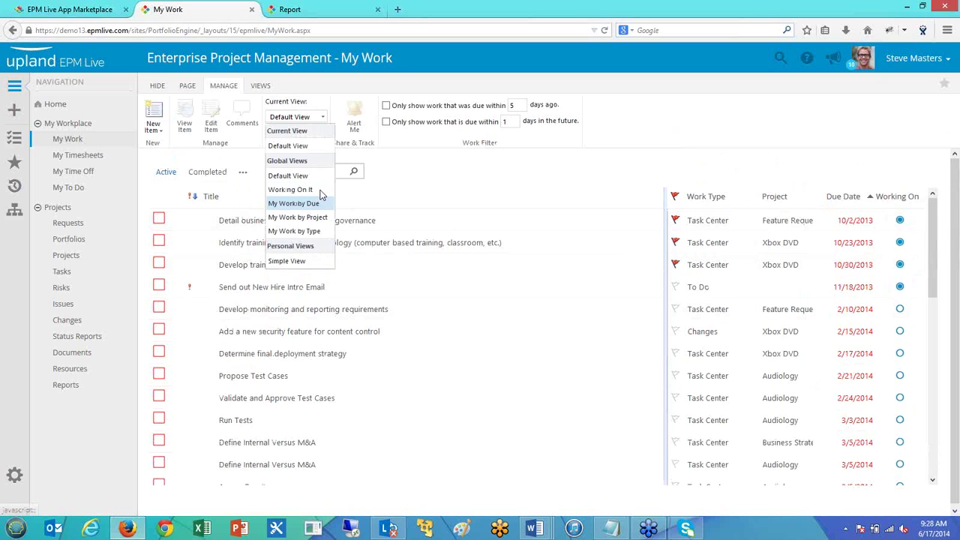
left_click(316, 190)
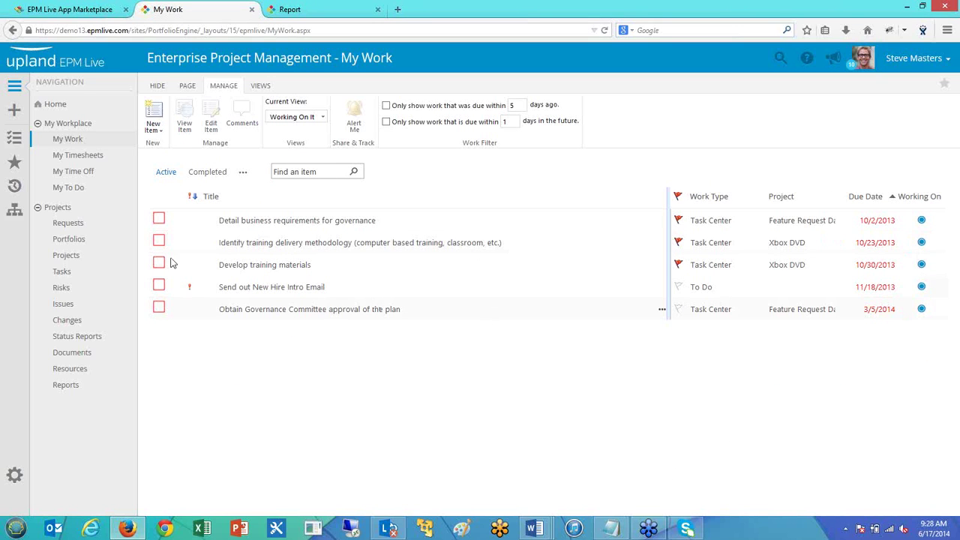
left_click(159, 220)
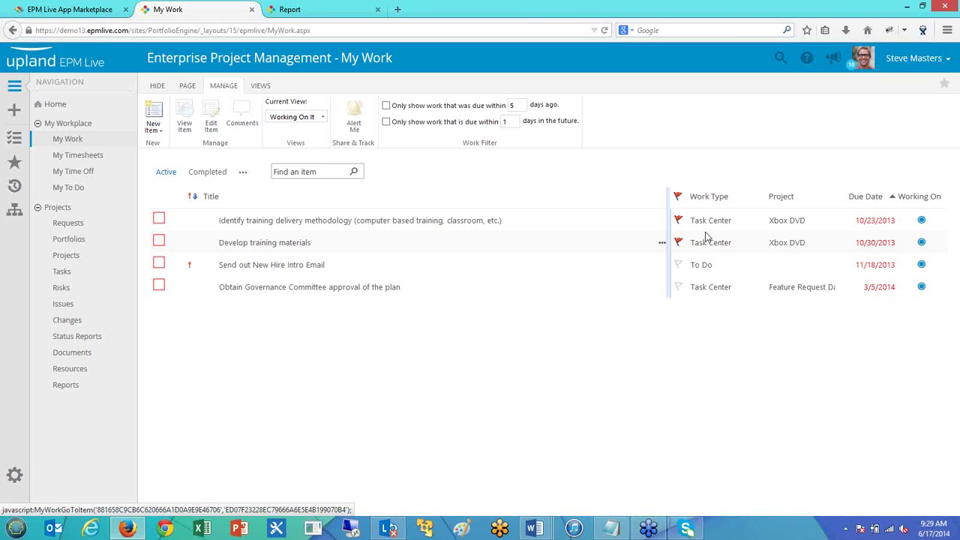
Step: View the comments form for the "Identify training delivery methodology" item and close it without posting
left_click(527, 231)
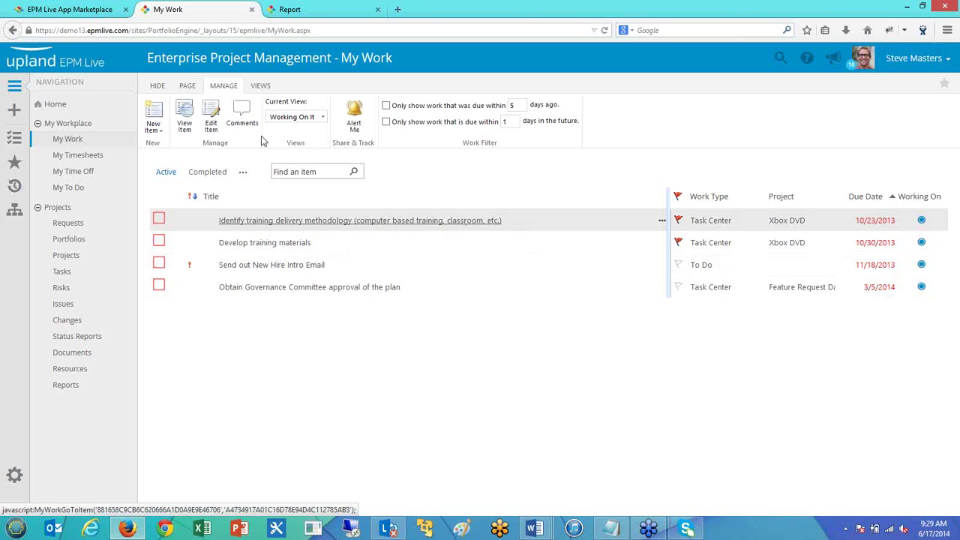
left_click(244, 120)
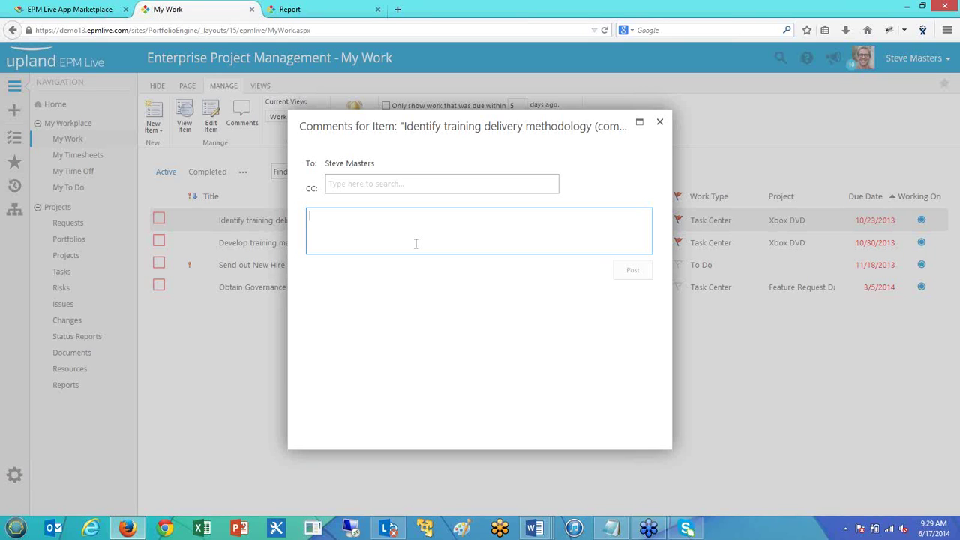
left_click(660, 123)
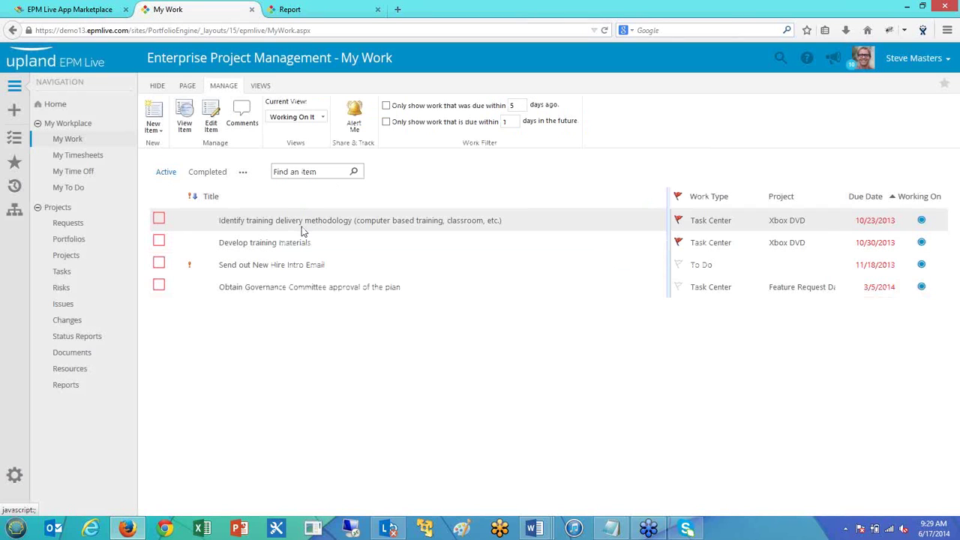
Step: In My Timesheets, enter 5 hours for Mon Jun 16 and 2 hours for Tue Jun 17 on the Define governance workflow task
left_click(104, 157)
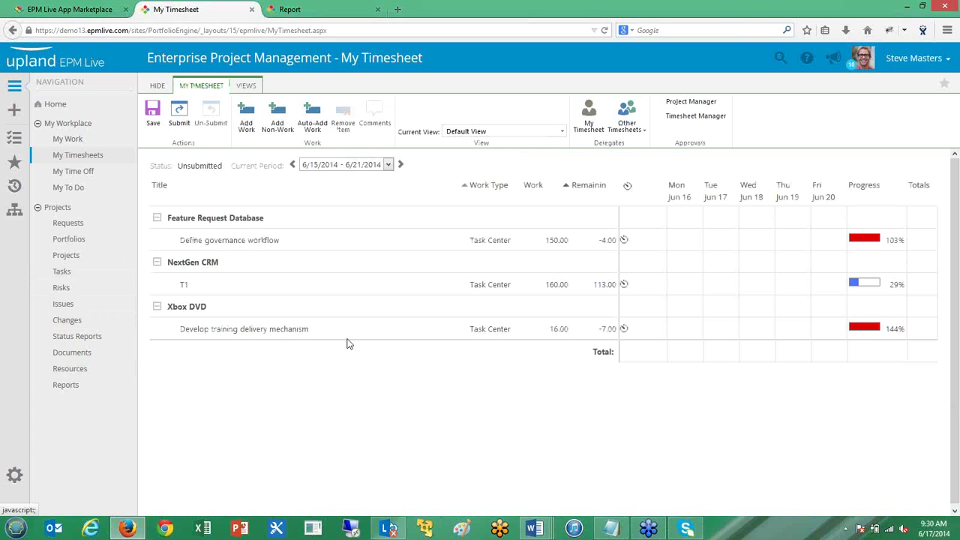
left_click(678, 240)
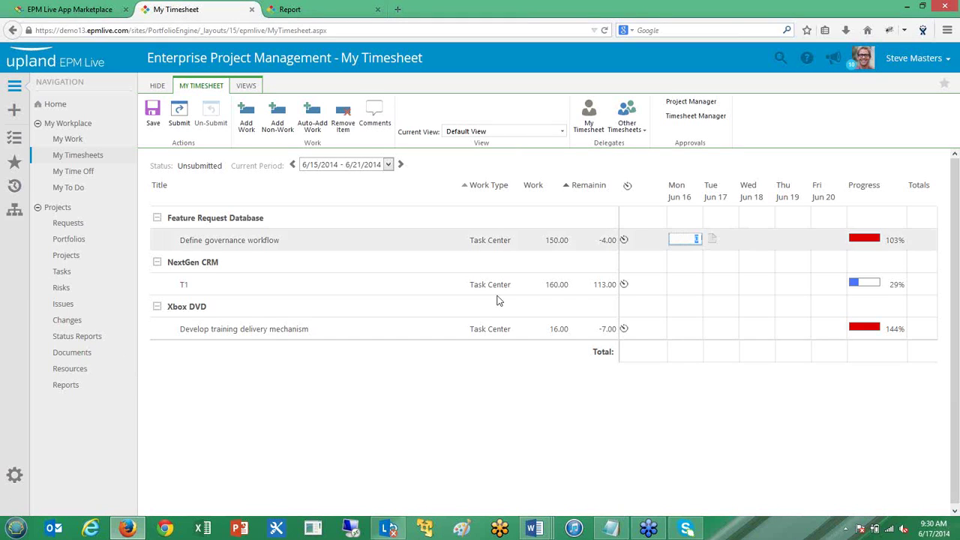
type("5")
left_click(724, 239)
type("2")
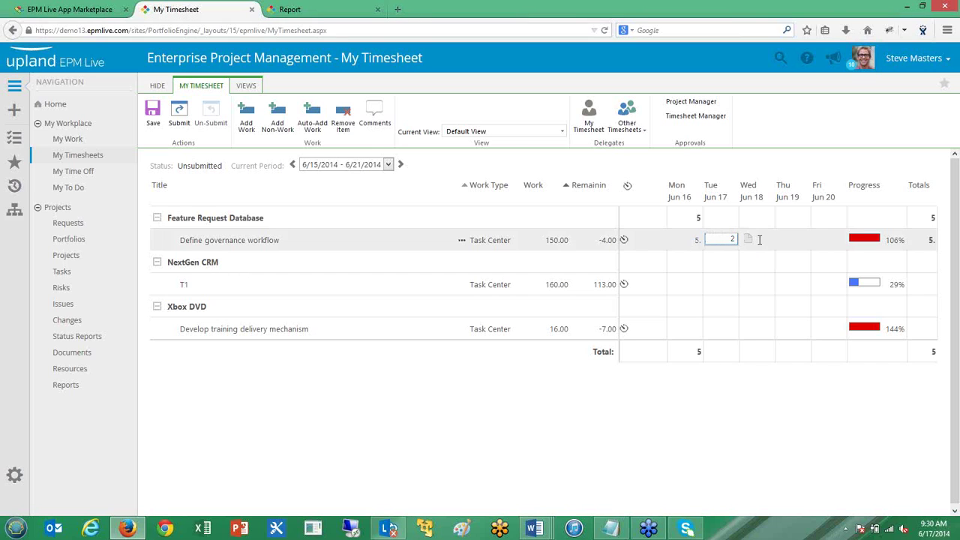
left_click(760, 240)
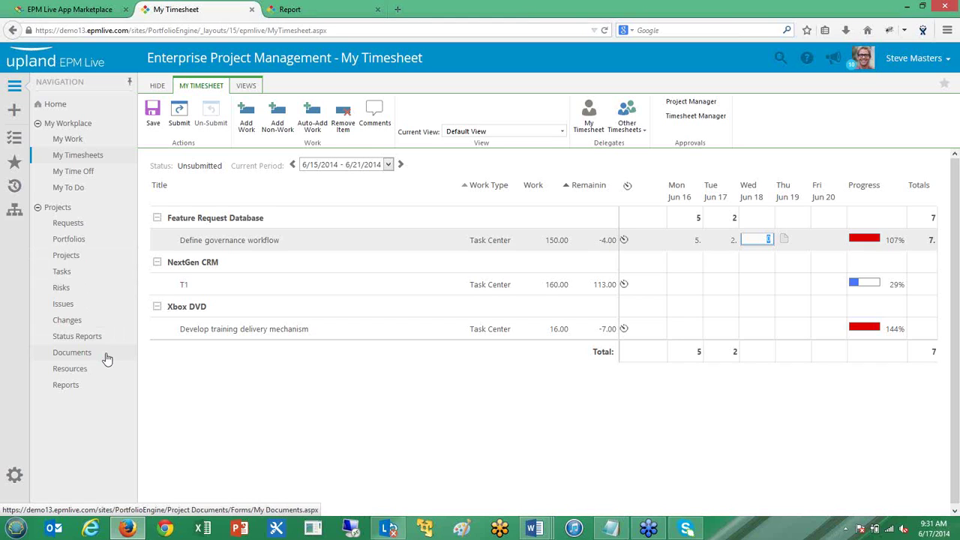
Step: Leave the timesheet without saving the entered hours and return to the site's home page
left_click(55, 106)
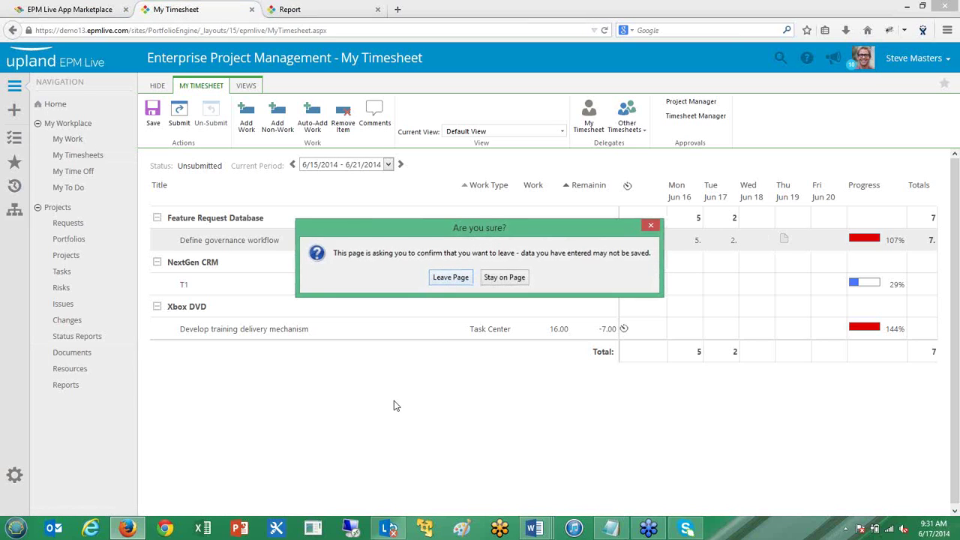
key("Return")
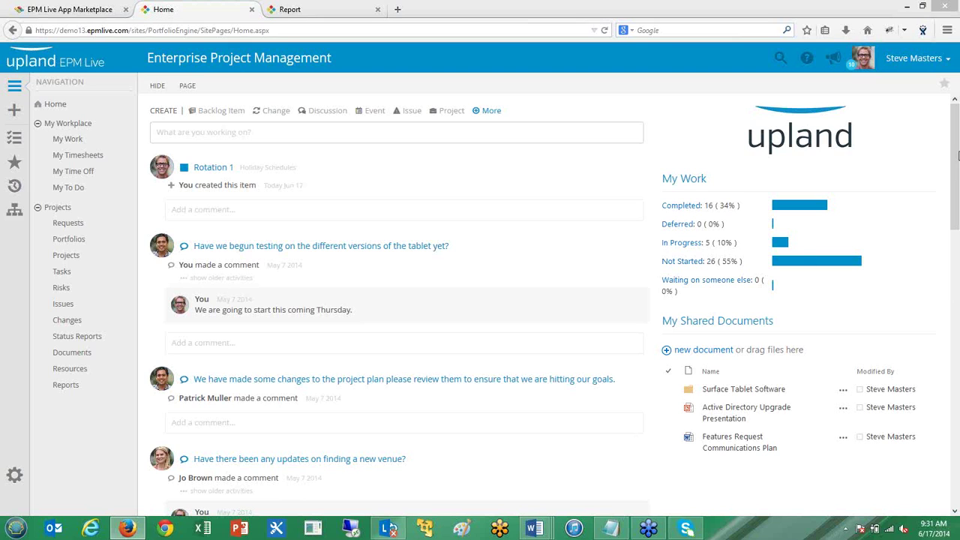
left_click_drag(958, 298, 956, 286)
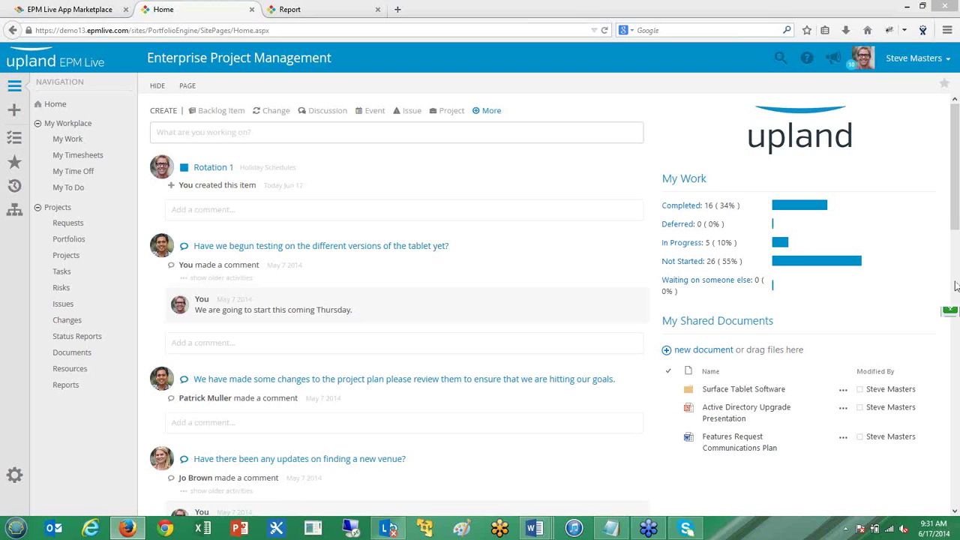